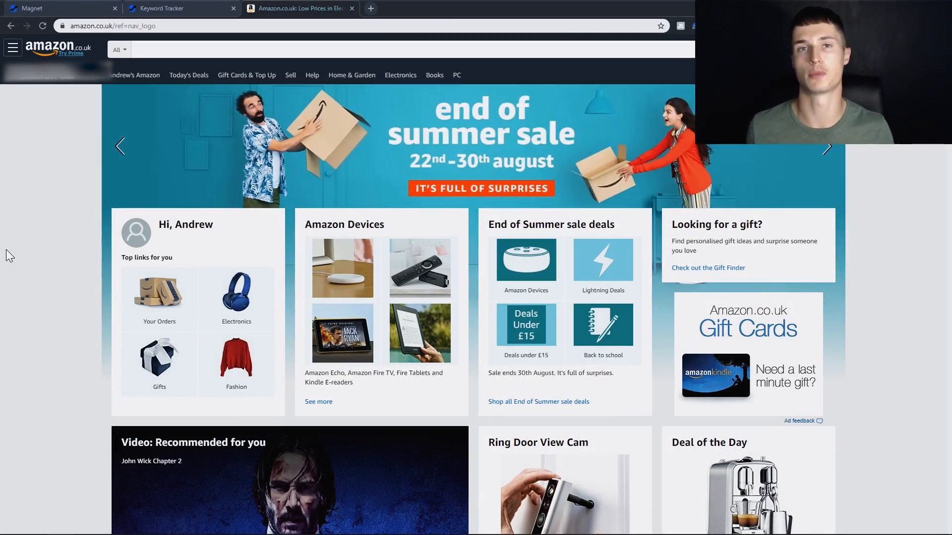
Step: Search Amazon.co.uk for "extendable hose" using the suggested search phrase
{"action": "left_click", "coordinate": [144, 50]}
{"action": "type", "text": "exte"}
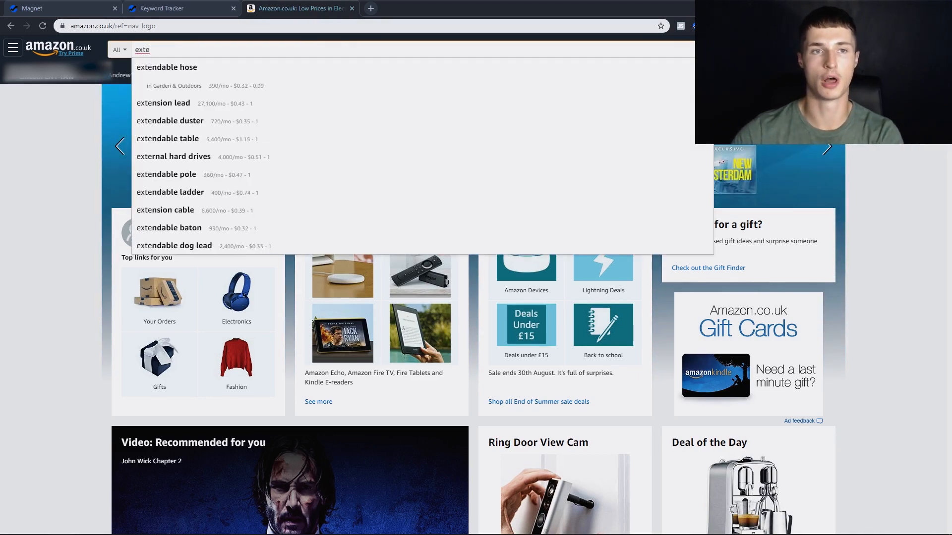
{"action": "key", "text": "Down"}
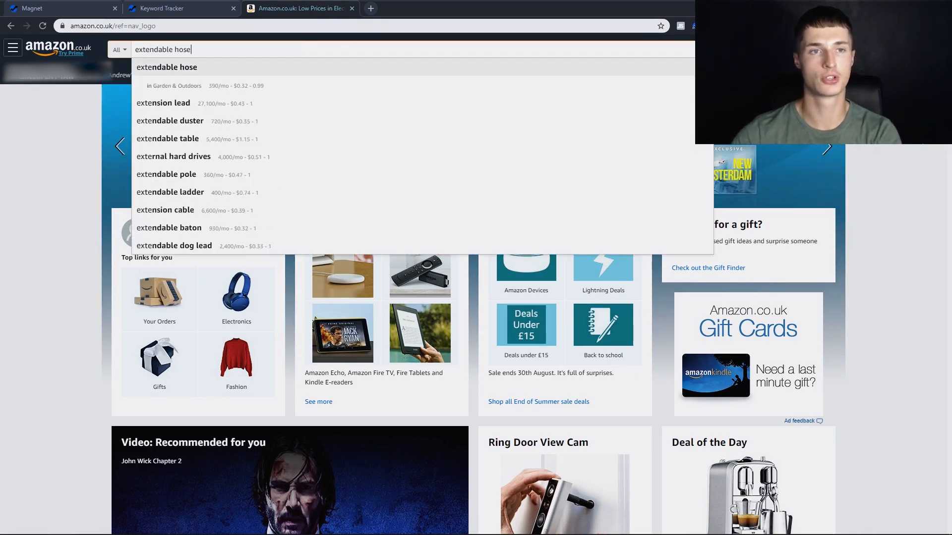
{"action": "key", "text": "Return"}
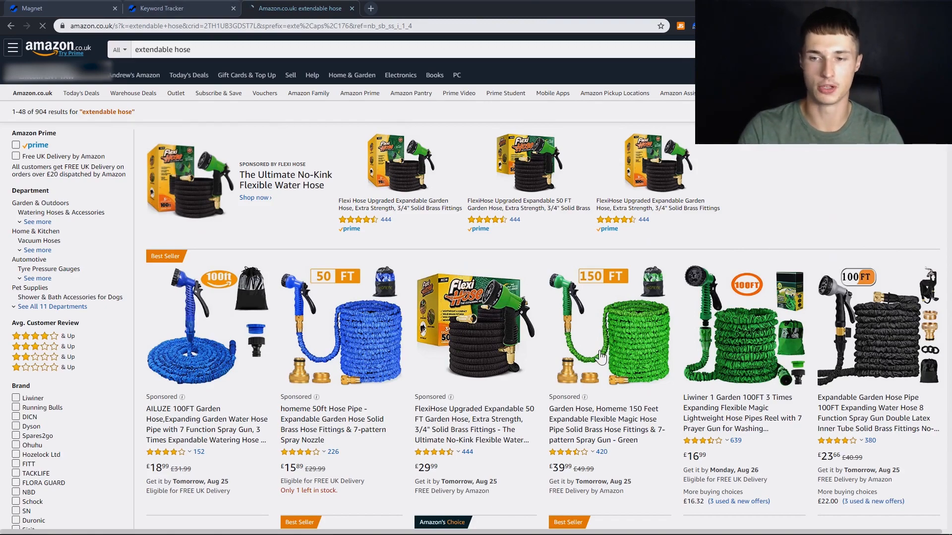
Step: Run the Jungle Scout extension on the extendable hose results to view sales, rank, price and review data
{"action": "scroll", "coordinate": [613, 330], "scroll_direction": "down", "scroll_amount": 4}
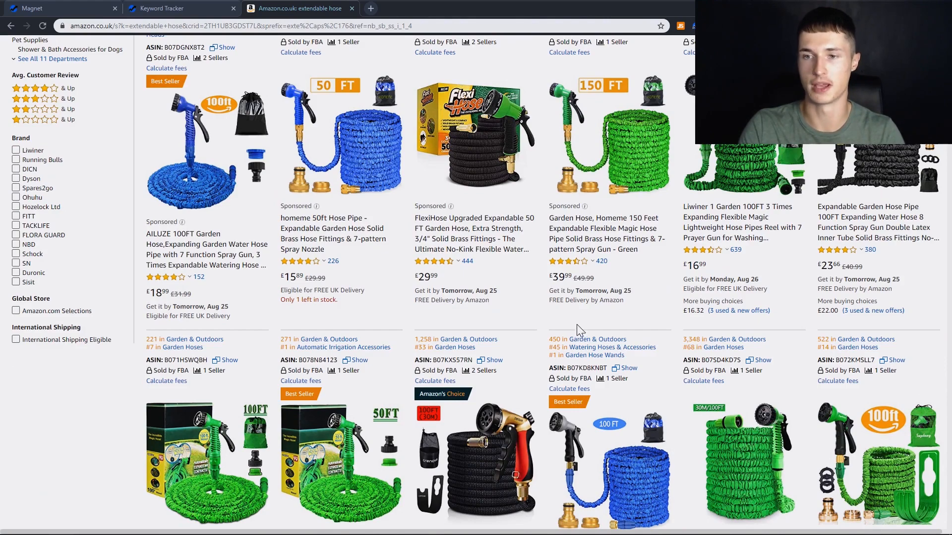
{"action": "scroll", "coordinate": [580, 335], "scroll_direction": "up", "scroll_amount": 1}
{"action": "left_click", "coordinate": [680, 25]}
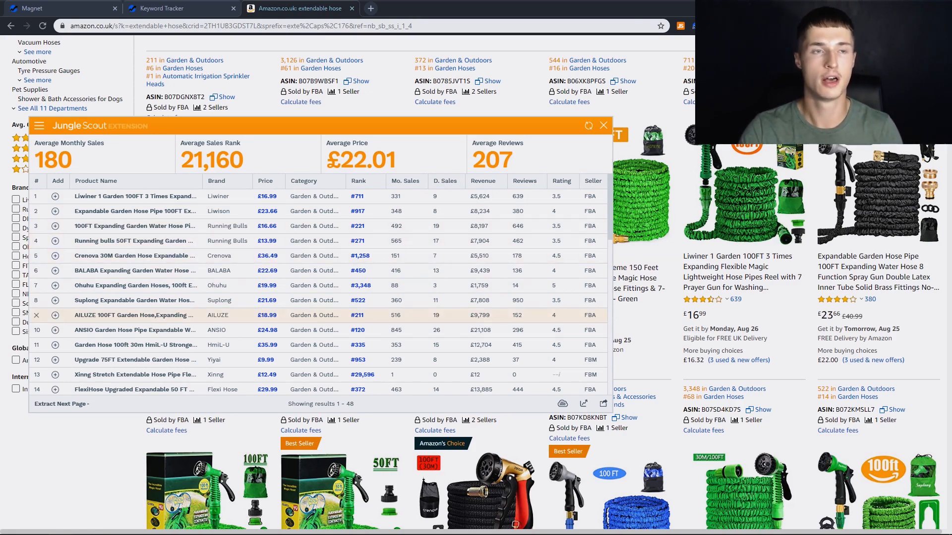
Step: Switch to Helium 10 Magnet and get keywords for the seed phrase "extendable hose"
{"action": "left_click", "coordinate": [25, 11]}
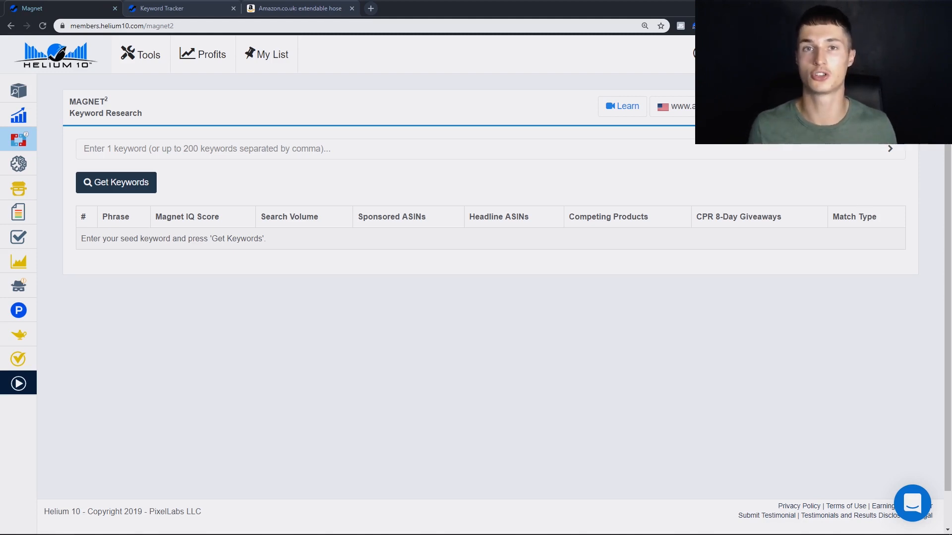
{"action": "left_click", "coordinate": [207, 148]}
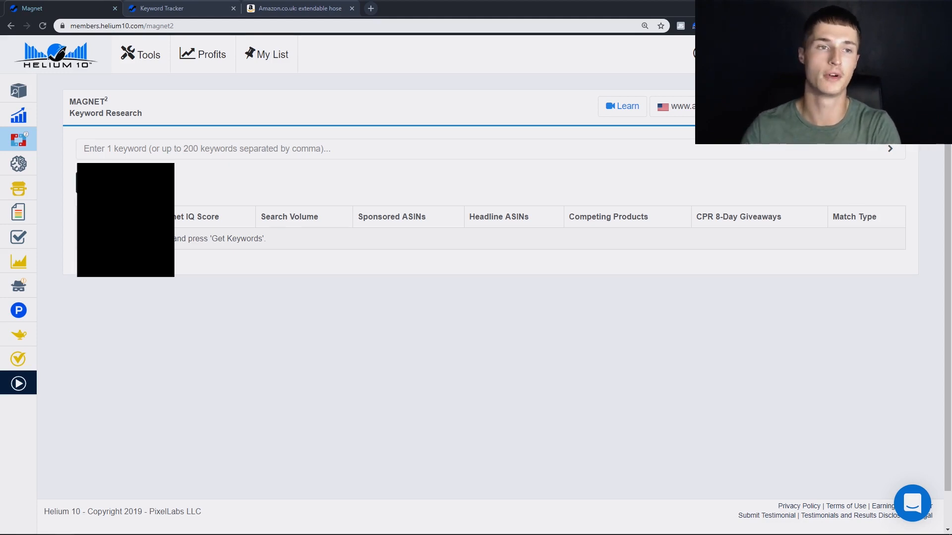
{"action": "type", "text": "extend"}
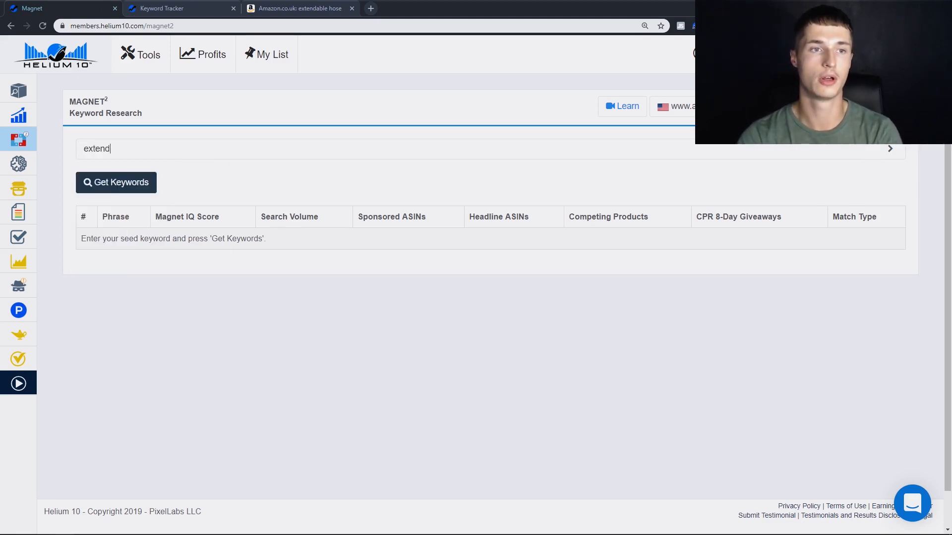
{"action": "type", "text": "able hose"}
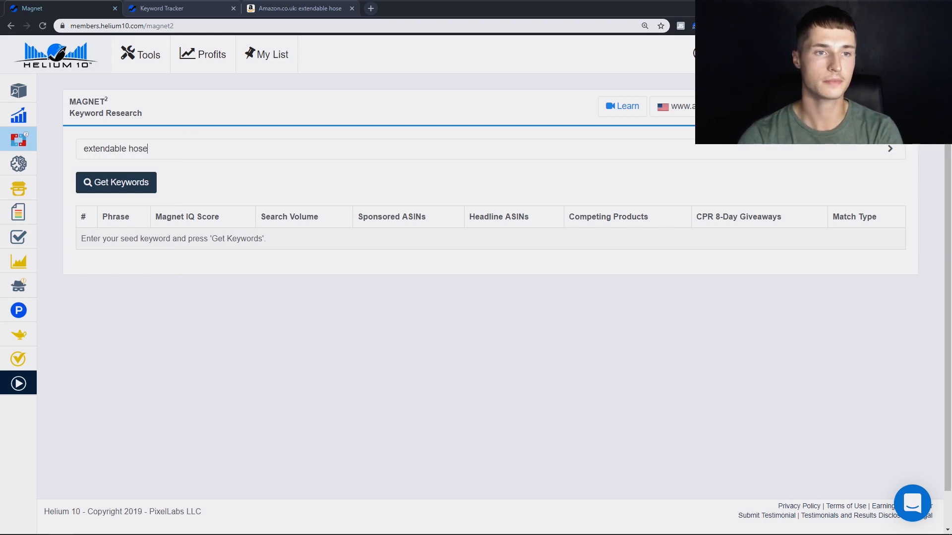
{"action": "key", "text": "Return"}
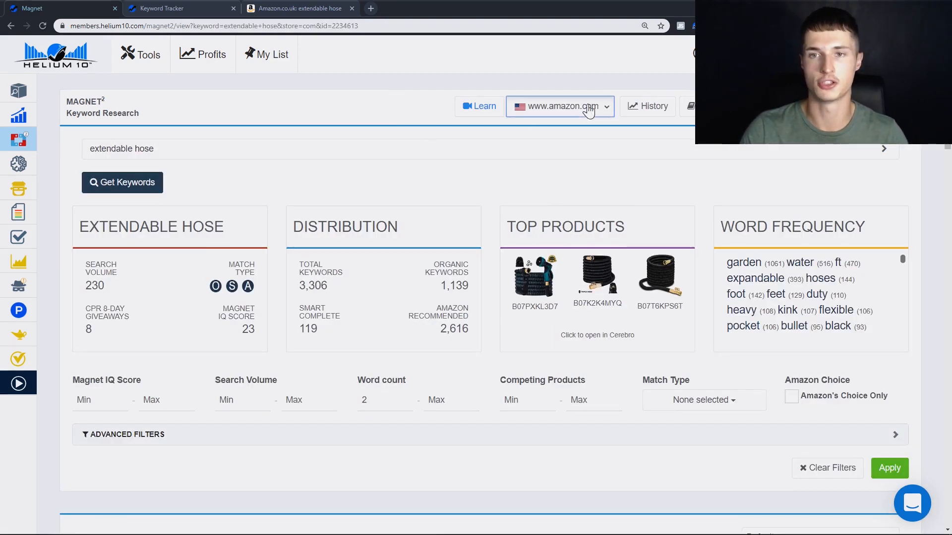
{"action": "left_click", "coordinate": [550, 110]}
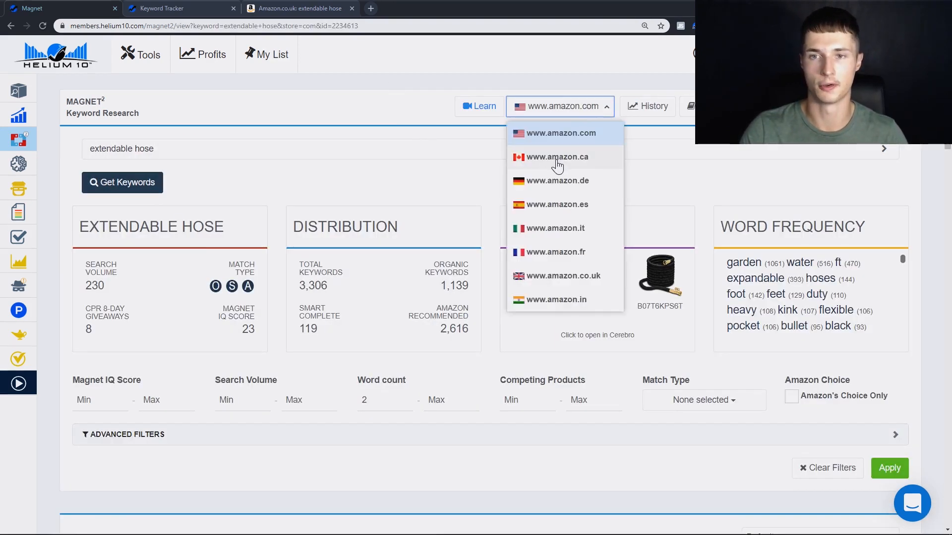
{"action": "left_click", "coordinate": [558, 279]}
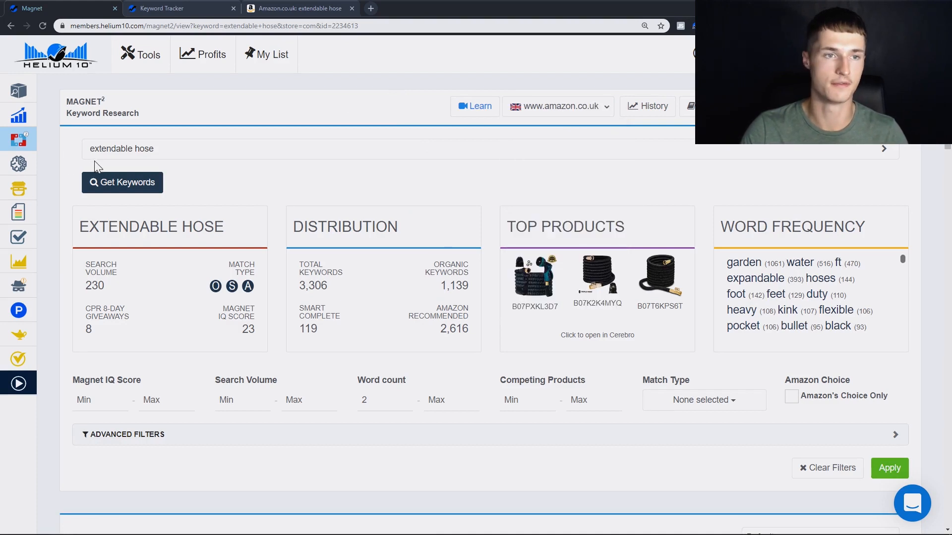
{"action": "left_click", "coordinate": [107, 182]}
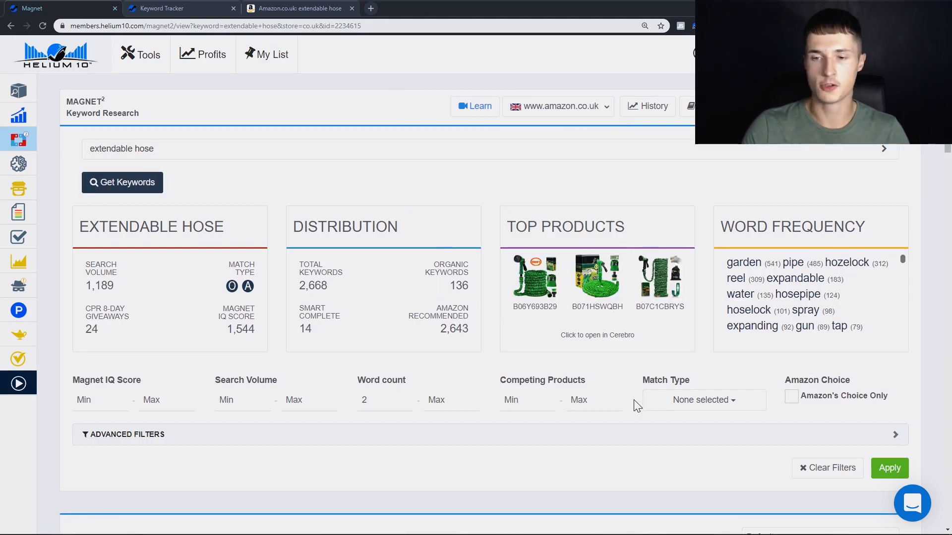
Step: Filter the keywords to Organic match type with a minimum search volume of 100, and sort them by search volume, high to low
{"action": "left_click", "coordinate": [674, 403]}
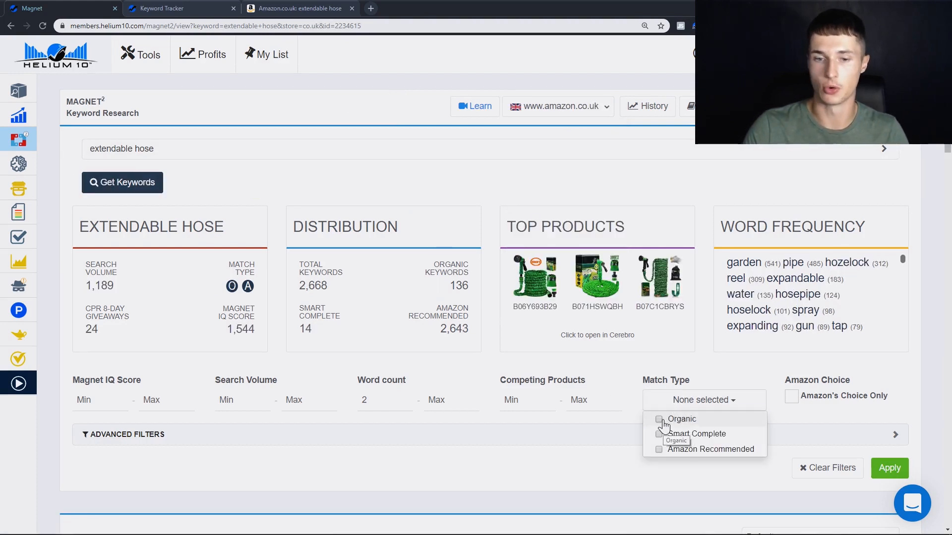
{"action": "left_click", "coordinate": [659, 420]}
{"action": "left_click", "coordinate": [262, 399]}
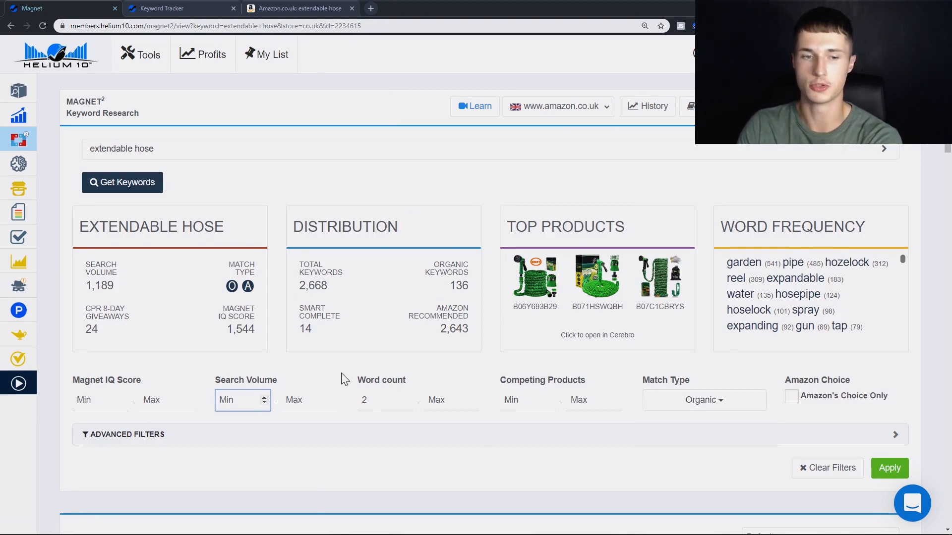
{"action": "type", "text": "100"}
{"action": "left_click", "coordinate": [880, 471]}
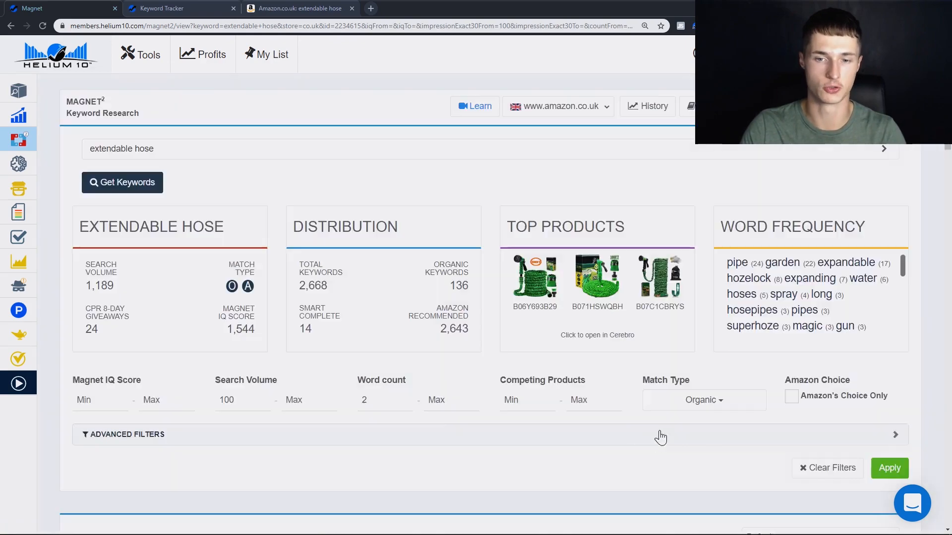
{"action": "scroll", "coordinate": [367, 419], "scroll_direction": "down", "scroll_amount": 4}
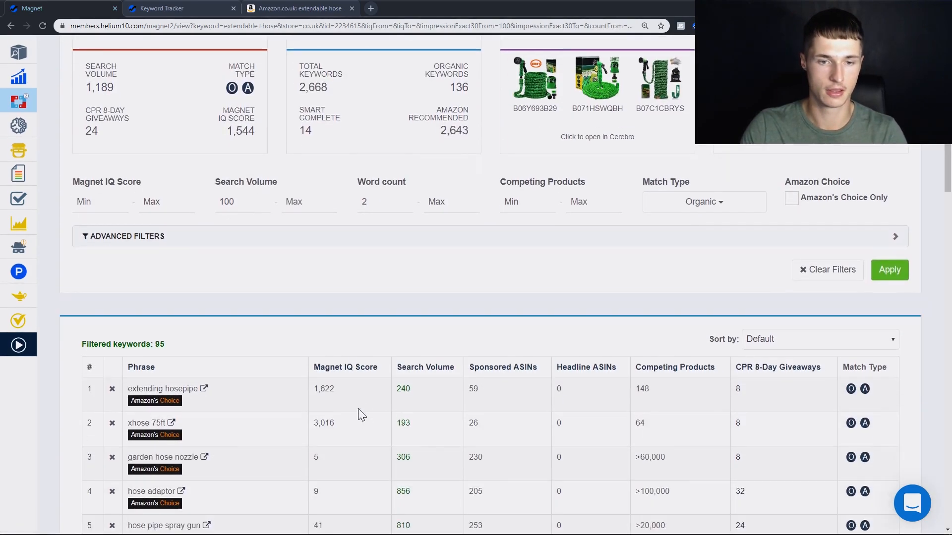
{"action": "left_click", "coordinate": [431, 371]}
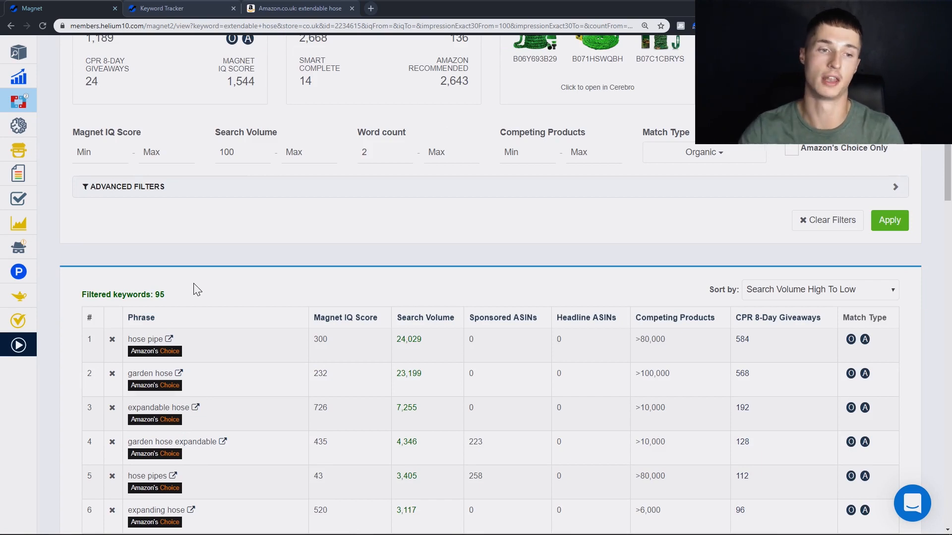
Step: Examine the search volume and CPR 8-Day Giveaways figures for the keyword "expandable hose"
{"action": "scroll", "coordinate": [193, 341], "scroll_direction": "down", "scroll_amount": 2}
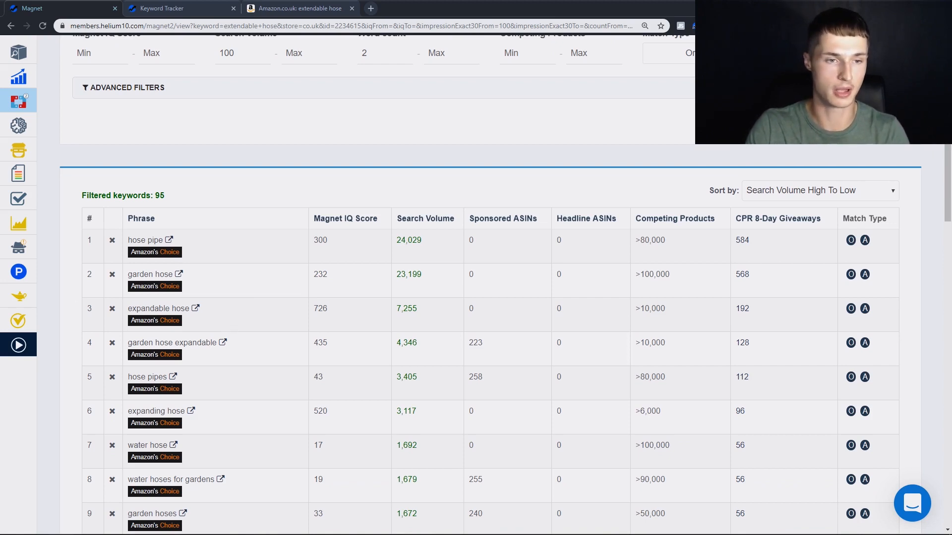
{"action": "left_click_drag", "start_coordinate": [132, 308], "coordinate": [182, 309]}
{"action": "left_click", "coordinate": [294, 325]}
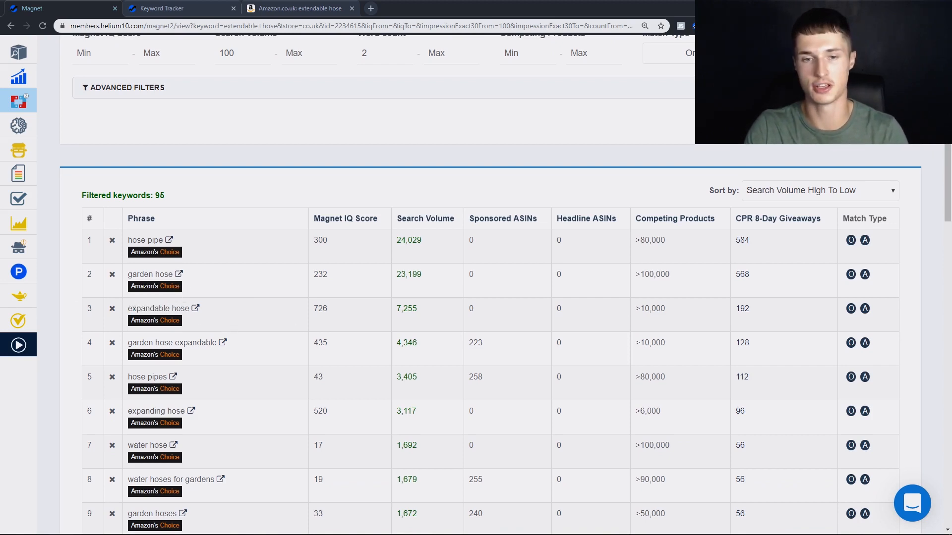
{"action": "left_click_drag", "start_coordinate": [396, 309], "coordinate": [417, 309]}
{"action": "left_click", "coordinate": [417, 318]}
{"action": "scroll", "coordinate": [417, 318], "scroll_direction": "up", "scroll_amount": 7}
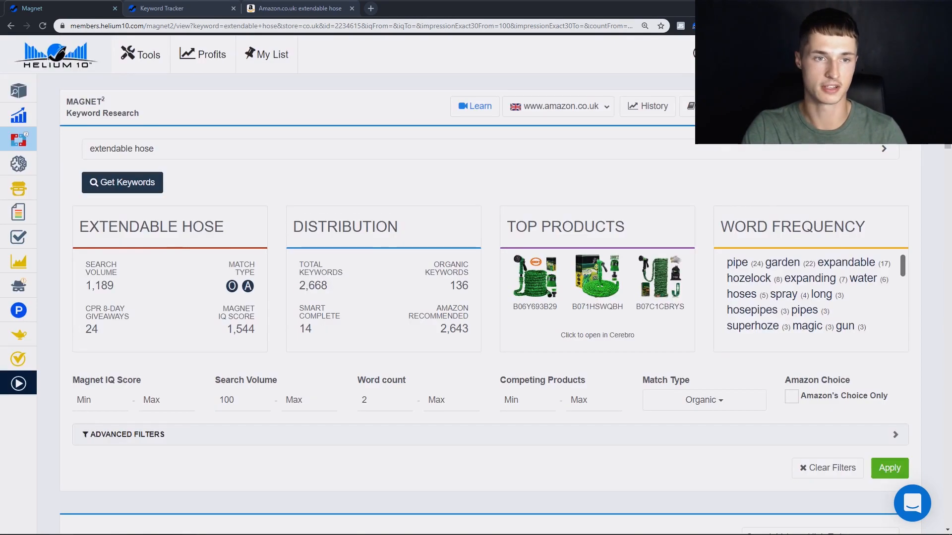
{"action": "scroll", "coordinate": [208, 302], "scroll_direction": "down", "scroll_amount": 4}
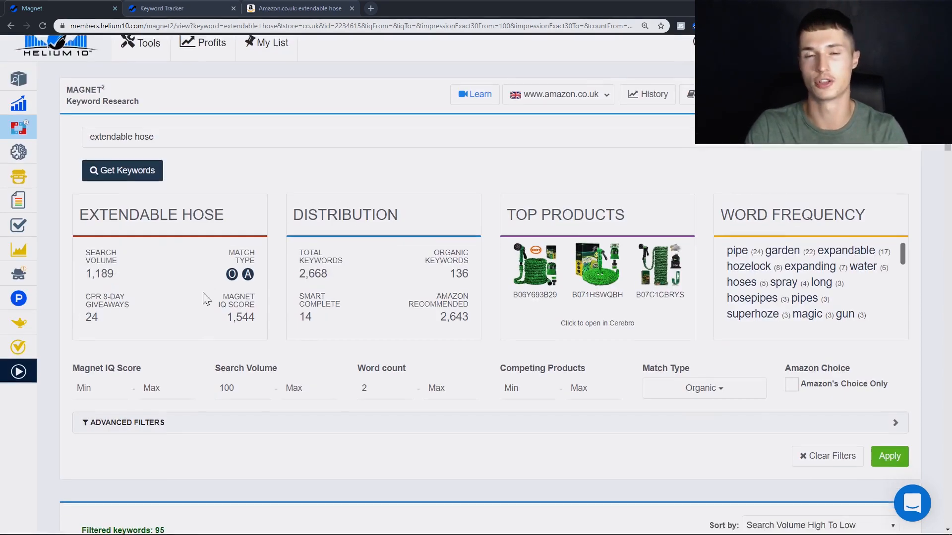
{"action": "scroll", "coordinate": [263, 323], "scroll_direction": "down", "scroll_amount": 2}
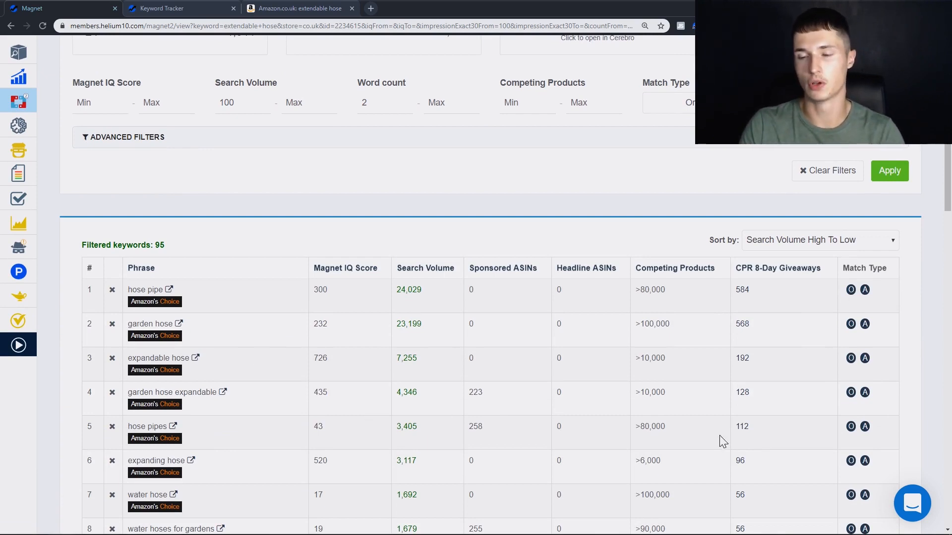
{"action": "left_click_drag", "start_coordinate": [750, 358], "coordinate": [738, 366]}
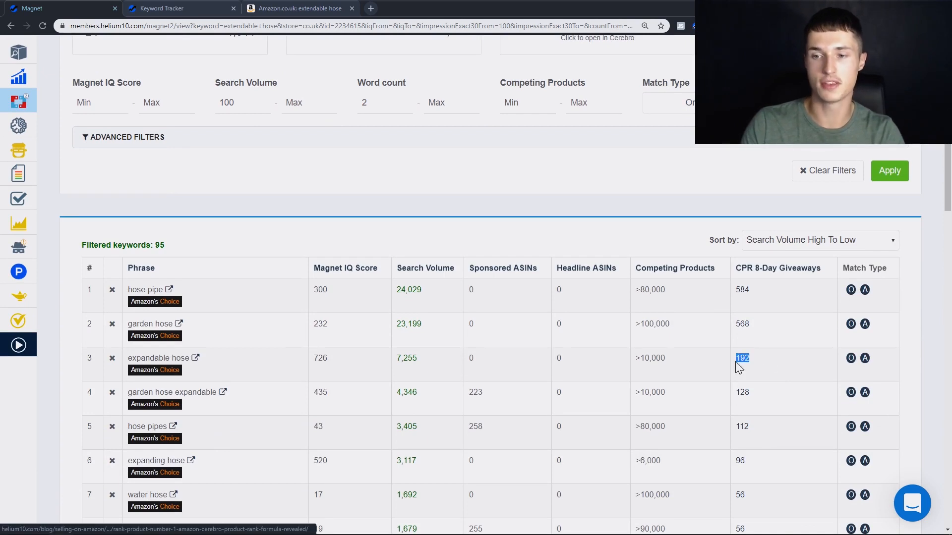
{"action": "left_click", "coordinate": [218, 366]}
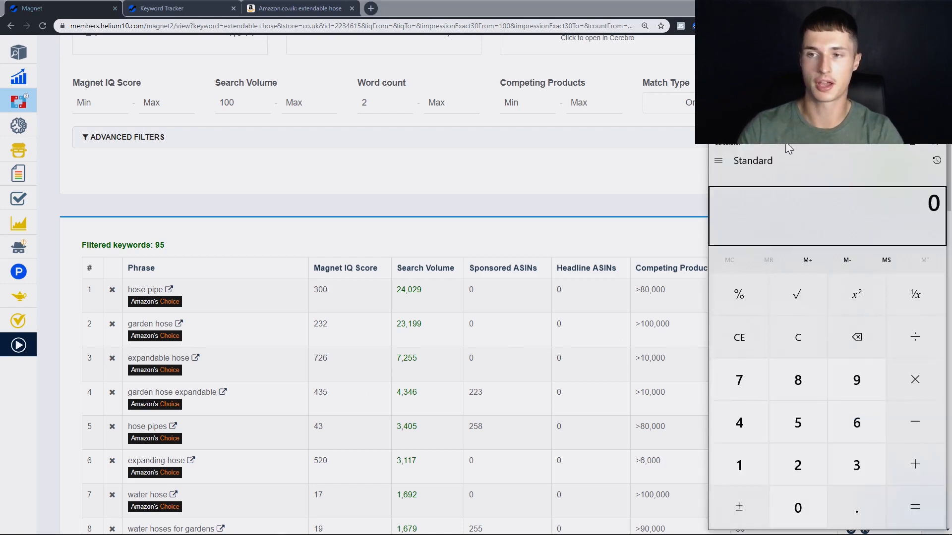
Step: Divide the 192 suggested giveaways by 8 days in the Calculator
{"action": "left_click_drag", "start_coordinate": [786, 144], "coordinate": [342, 109]}
{"action": "type", "text": "192/8"}
{"action": "key", "text": "Return"}
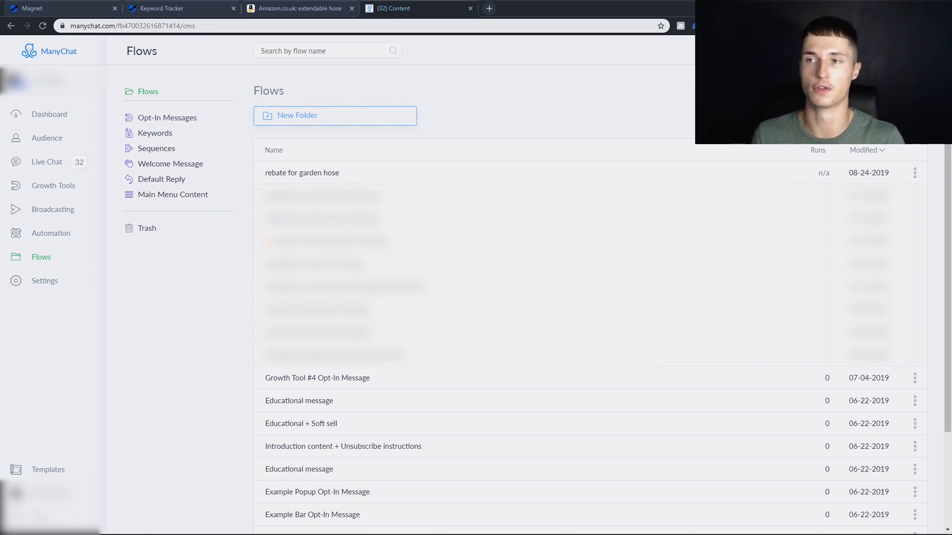
Step: Create a new ManyChat flow named "rebate flow for garden hose" in the Flows folder
{"action": "left_click", "coordinate": [899, 51]}
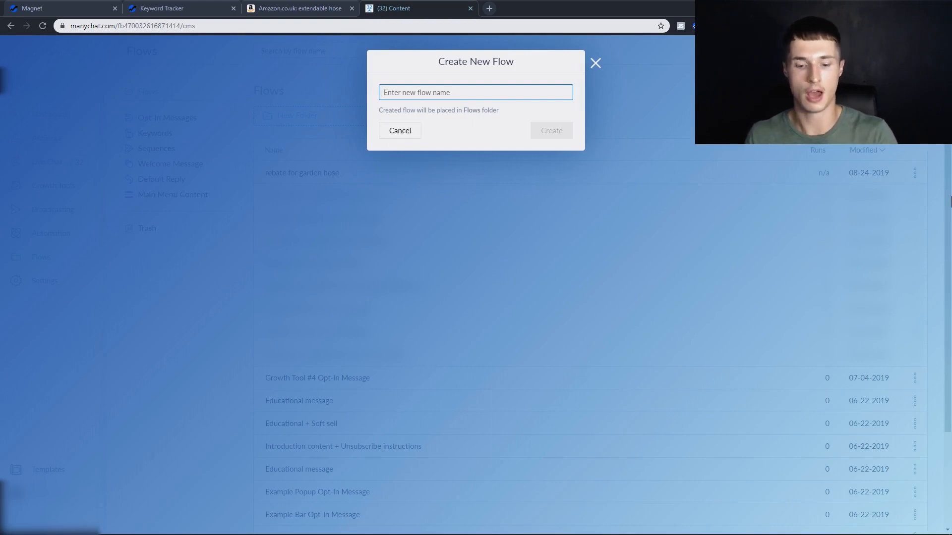
{"action": "type", "text": "ra"}
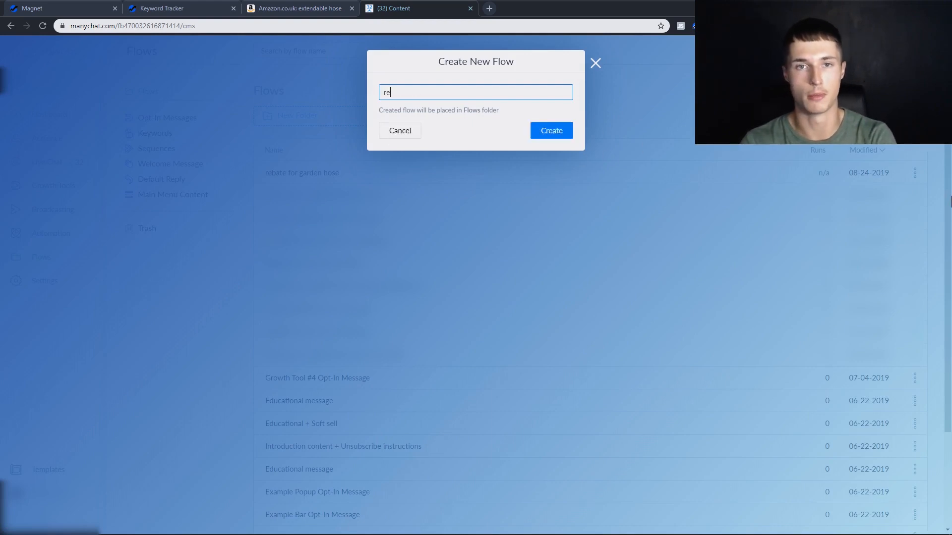
{"action": "type", "text": "bate flow for gardew"}
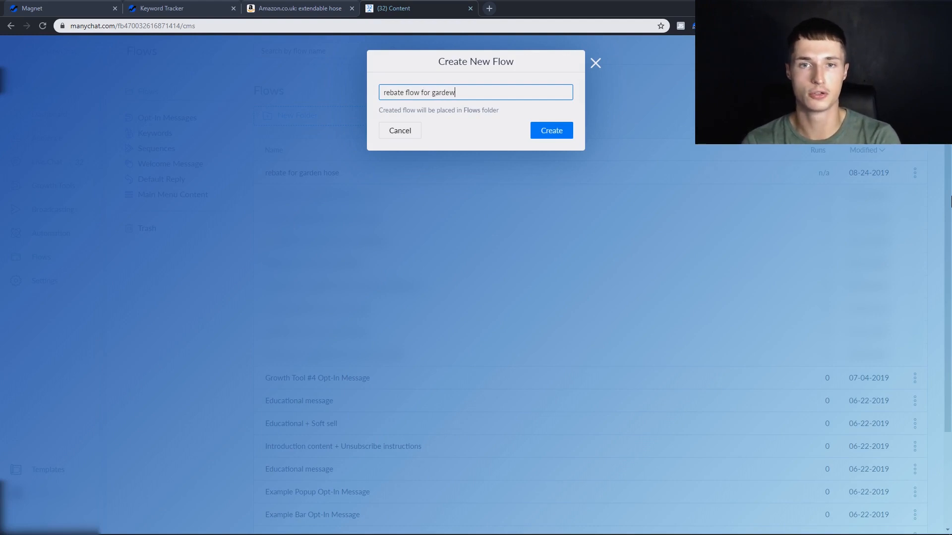
{"action": "key", "text": "BackSpace"}
{"action": "type", "text": "n hose"}
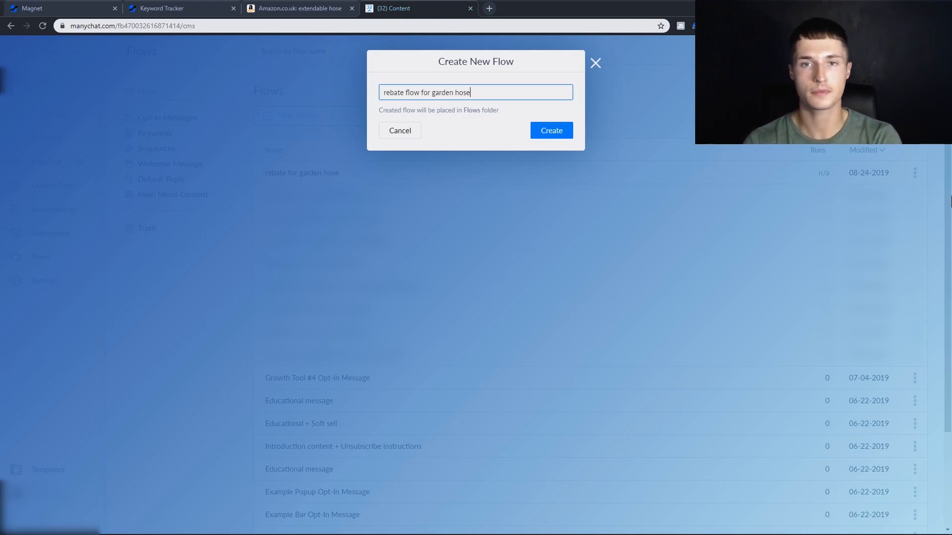
{"action": "key", "text": "Return"}
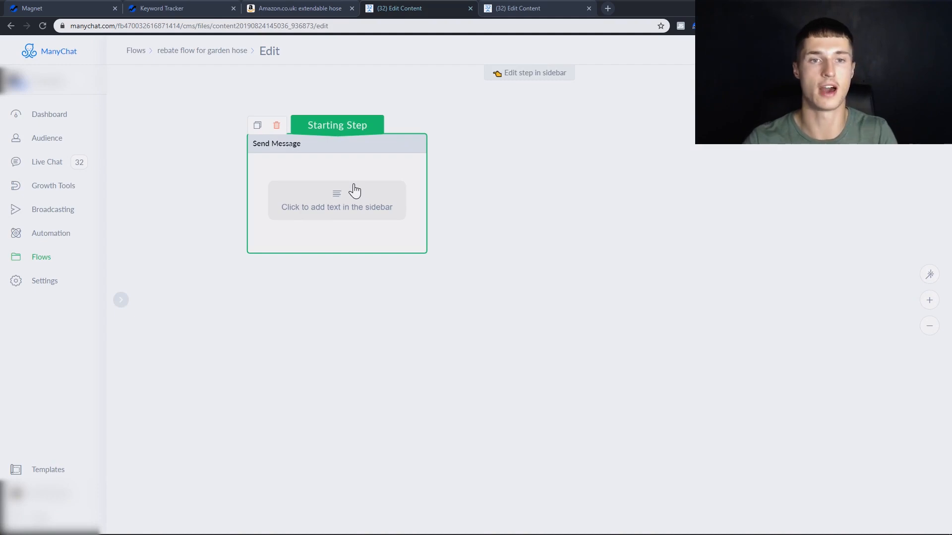
Step: Write "Are you interested in trying our new expandable garden hose for FREE" as the starting message, ending with a heart-eyes emoji
{"action": "left_click", "coordinate": [370, 198]}
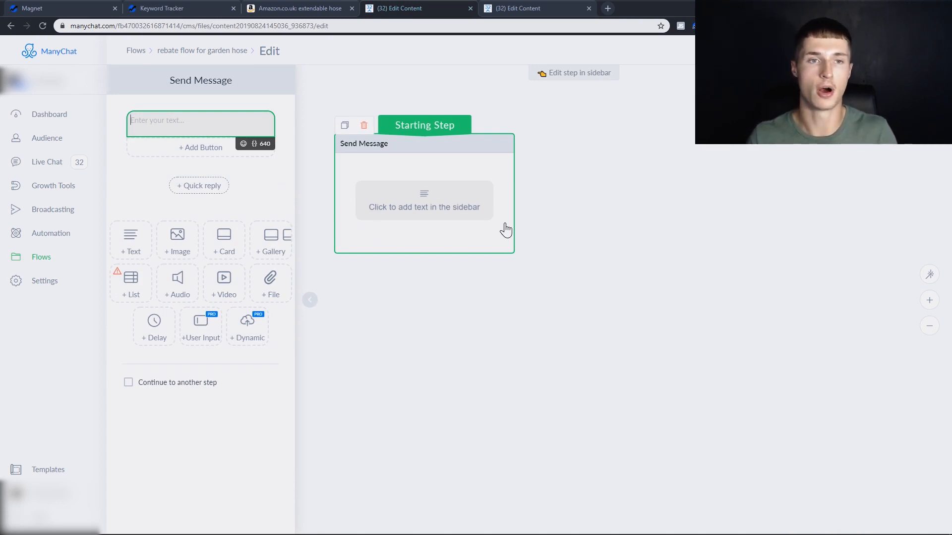
{"action": "type", "text": "A"}
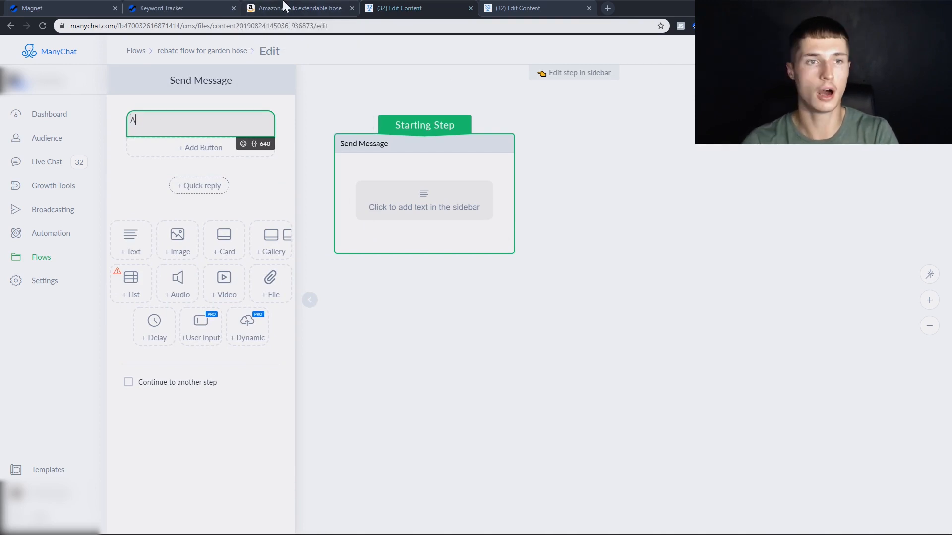
{"action": "type", "text": "re you intereste"}
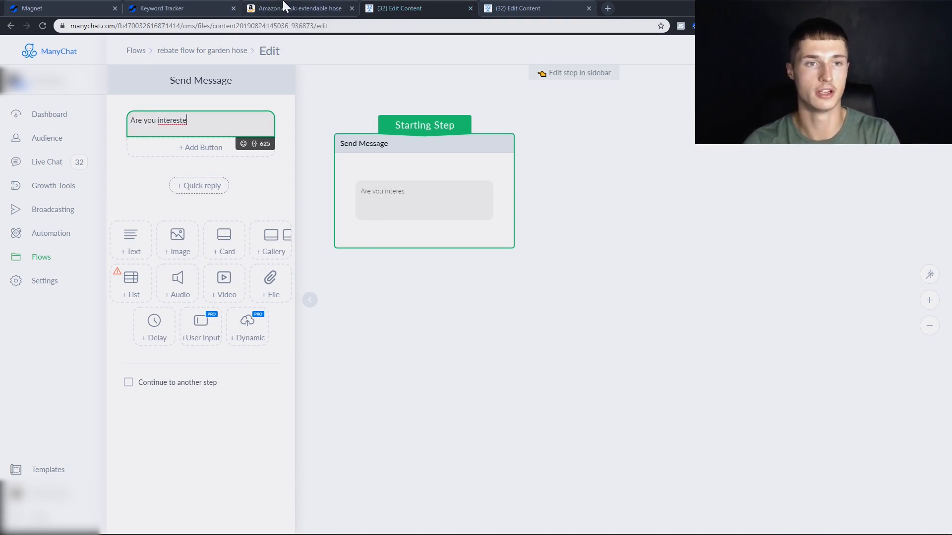
{"action": "type", "text": "d in trying our new "}
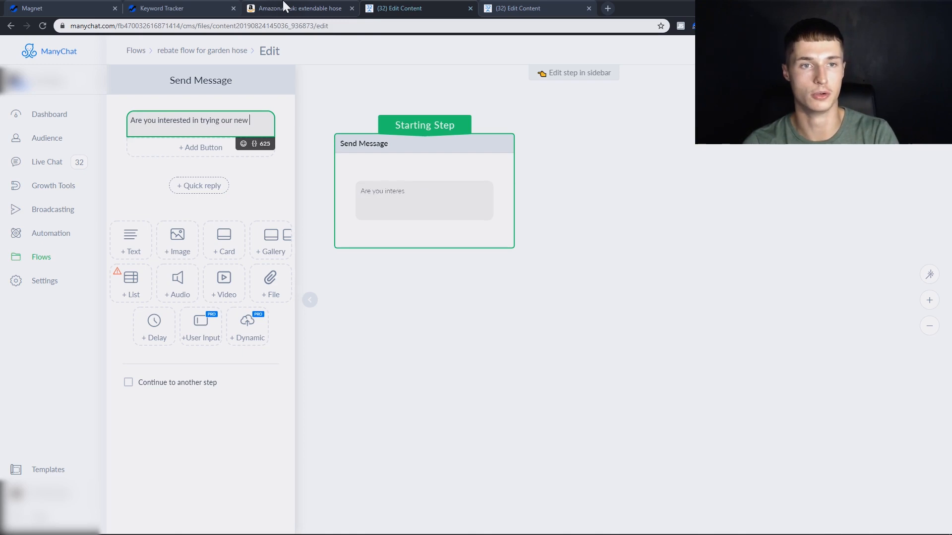
{"action": "type", "text": "expandable "}
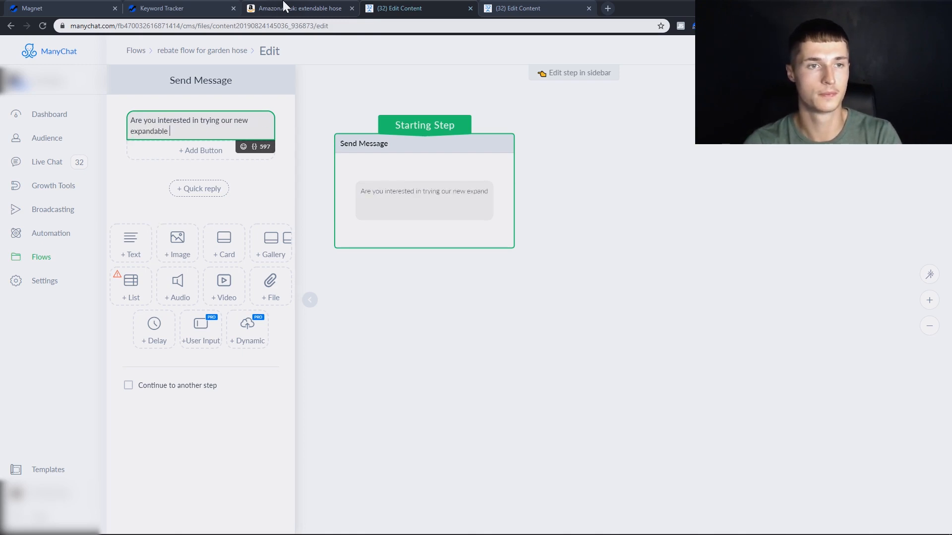
{"action": "type", "text": "garden hose for FREE"}
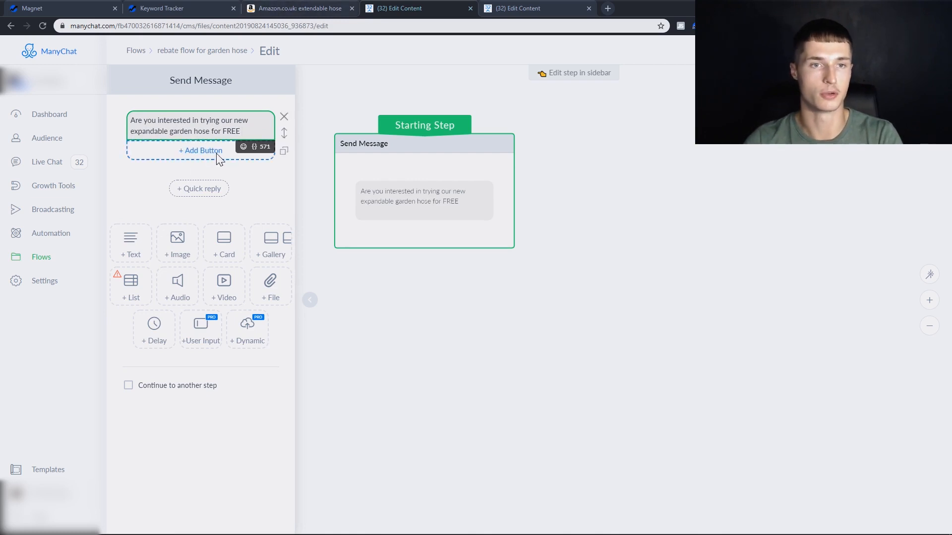
{"action": "left_click", "coordinate": [243, 147]}
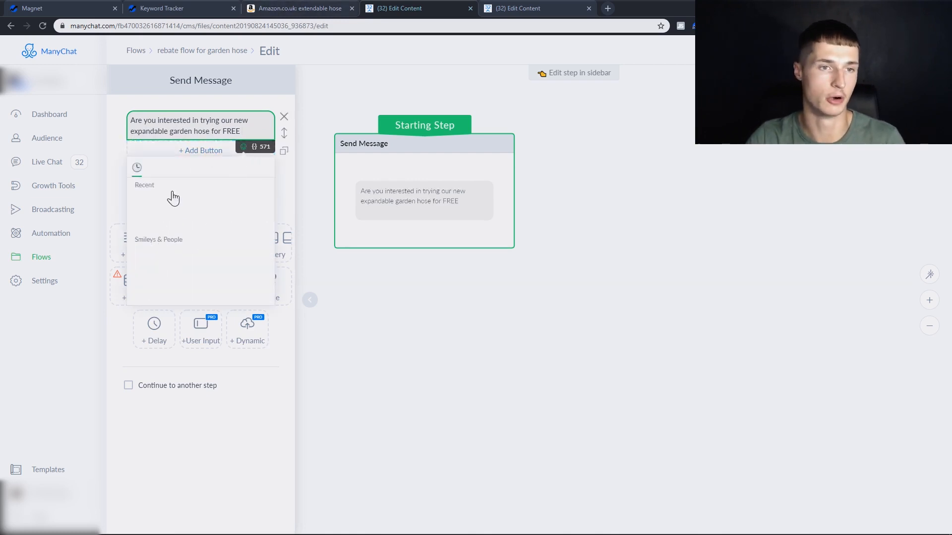
{"action": "left_click", "coordinate": [161, 202]}
{"action": "left_click", "coordinate": [268, 183]}
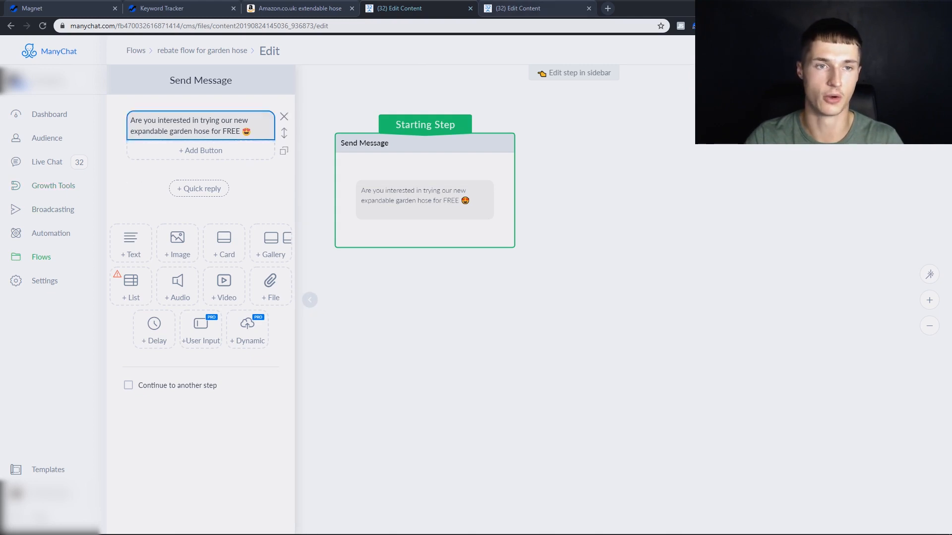
Step: Add a "Yes Please!" button to the starting message that leads to a new Send Message step
{"action": "left_click", "coordinate": [203, 151]}
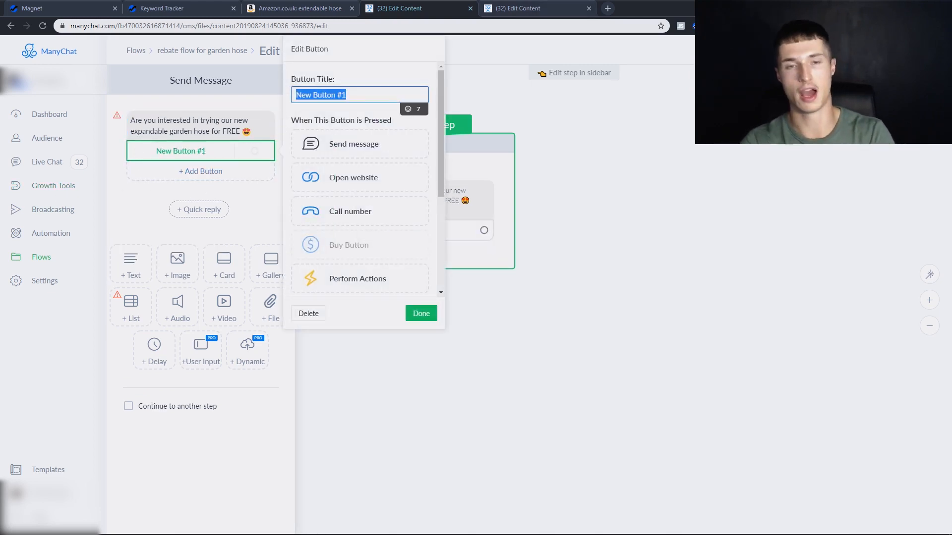
{"action": "type", "text": "Yes Pleas"}
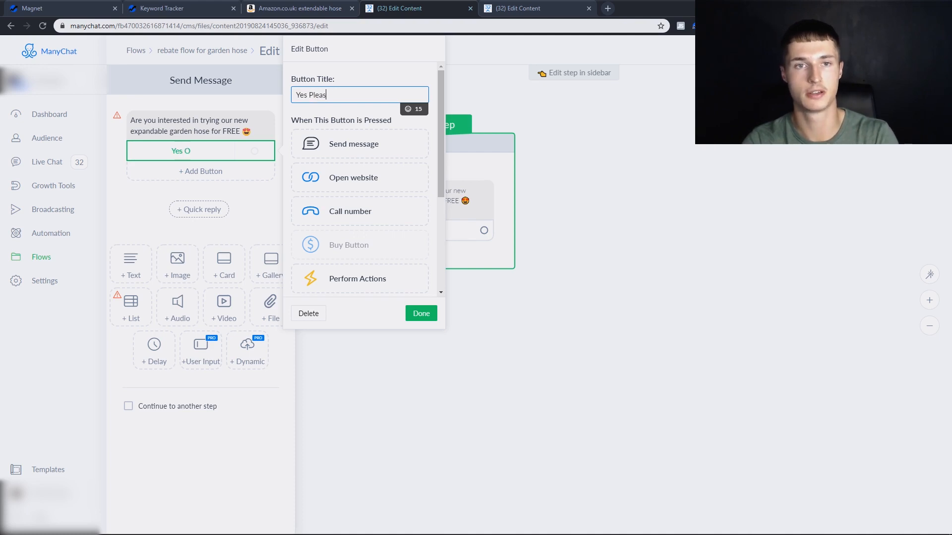
{"action": "type", "text": "e!"}
{"action": "type", "text": "\""}
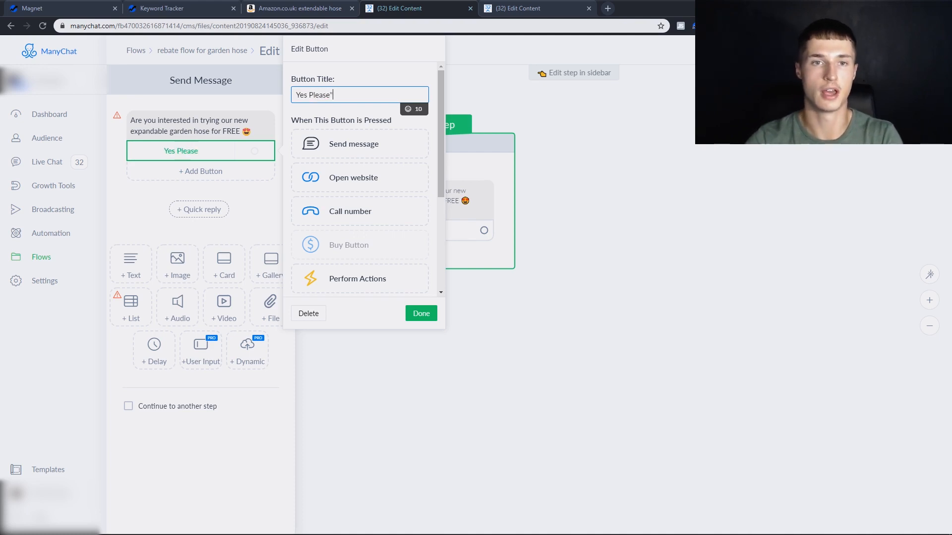
{"action": "type", "text": "!"}
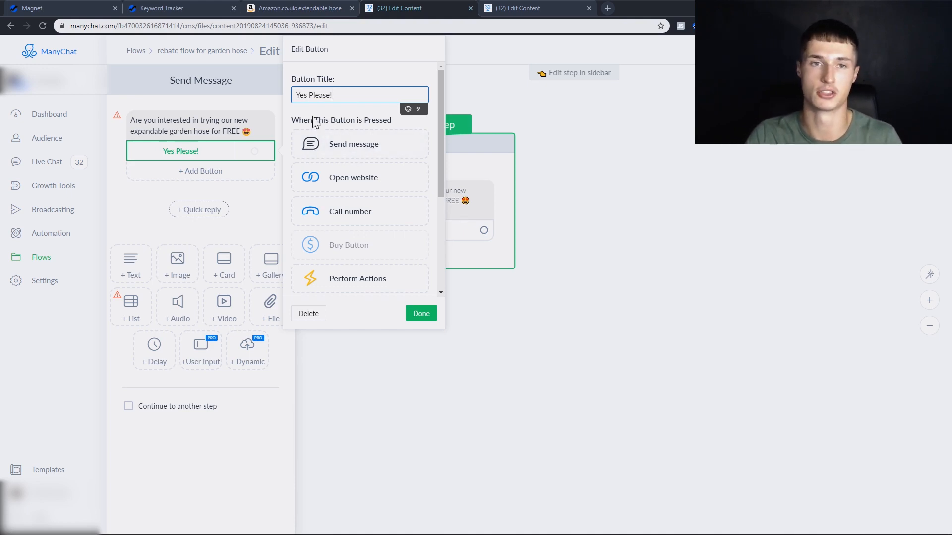
{"action": "left_click", "coordinate": [331, 145]}
Step: Place the Send Message #1 step beside the starting step in the flow and open it for editing
{"action": "left_click_drag", "start_coordinate": [647, 177], "coordinate": [642, 145]}
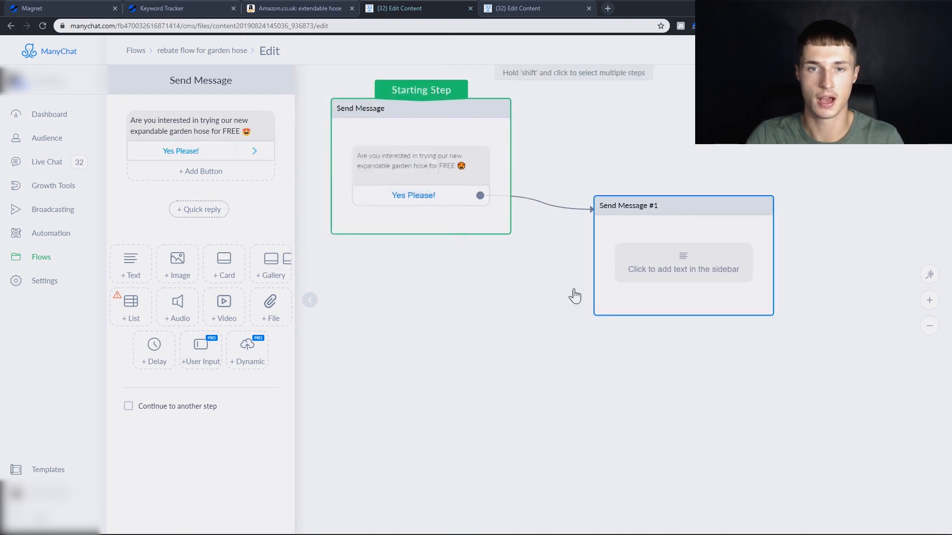
{"action": "left_click_drag", "start_coordinate": [520, 299], "coordinate": [598, 323]}
{"action": "scroll", "coordinate": [592, 325], "scroll_direction": "down", "scroll_amount": 1}
{"action": "scroll", "coordinate": [592, 325], "scroll_direction": "down", "scroll_amount": 3}
{"action": "left_click_drag", "start_coordinate": [622, 359], "coordinate": [557, 305]}
{"action": "scroll", "coordinate": [551, 277], "scroll_direction": "up", "scroll_amount": 4}
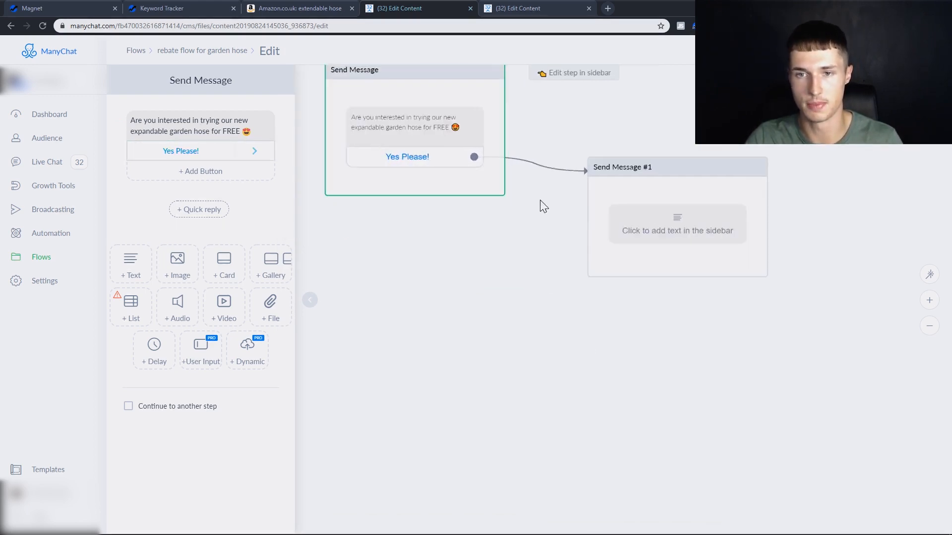
{"action": "left_click_drag", "start_coordinate": [529, 263], "coordinate": [563, 335]}
{"action": "left_click_drag", "start_coordinate": [686, 347], "coordinate": [640, 404]}
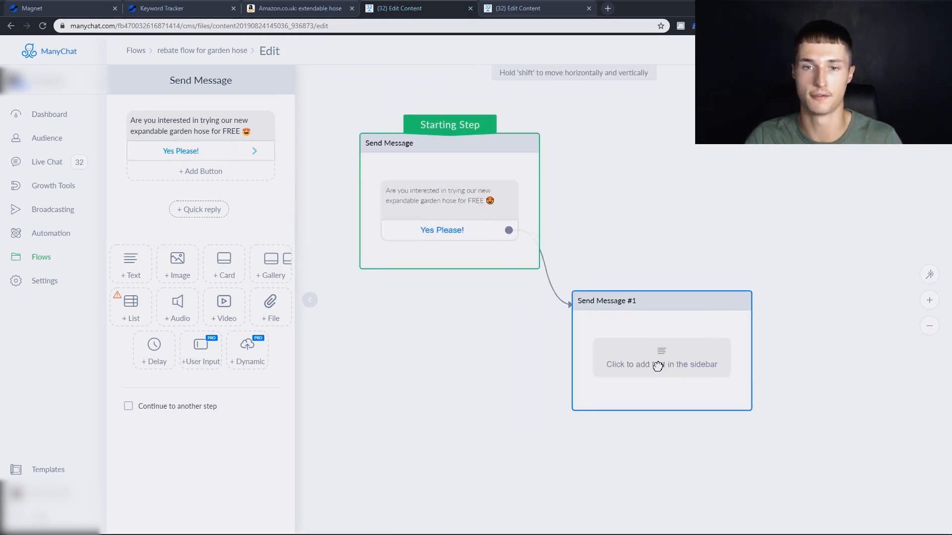
{"action": "left_click_drag", "start_coordinate": [668, 367], "coordinate": [696, 209]}
{"action": "left_click", "coordinate": [696, 217]}
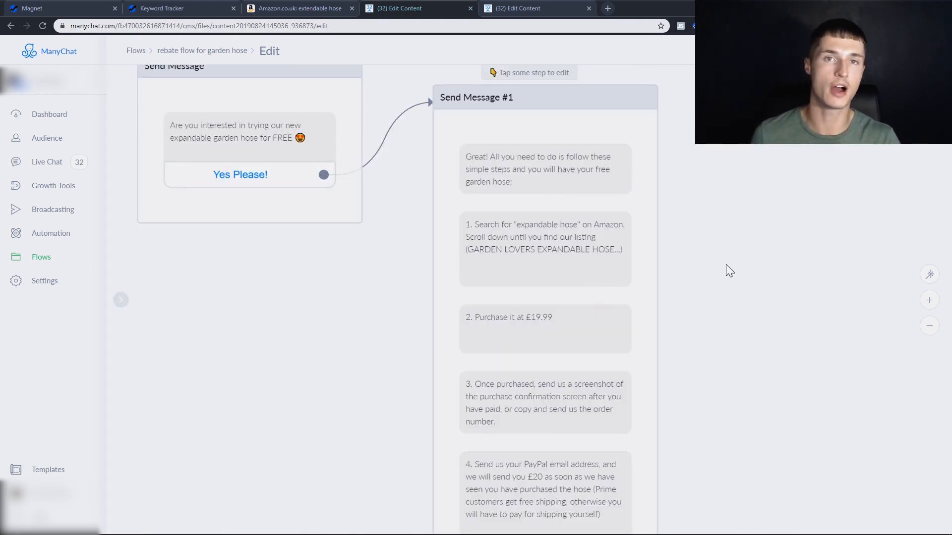
Step: Try an image block below the first instruction in Send Message #1, and remove it again
{"action": "left_click", "coordinate": [542, 266]}
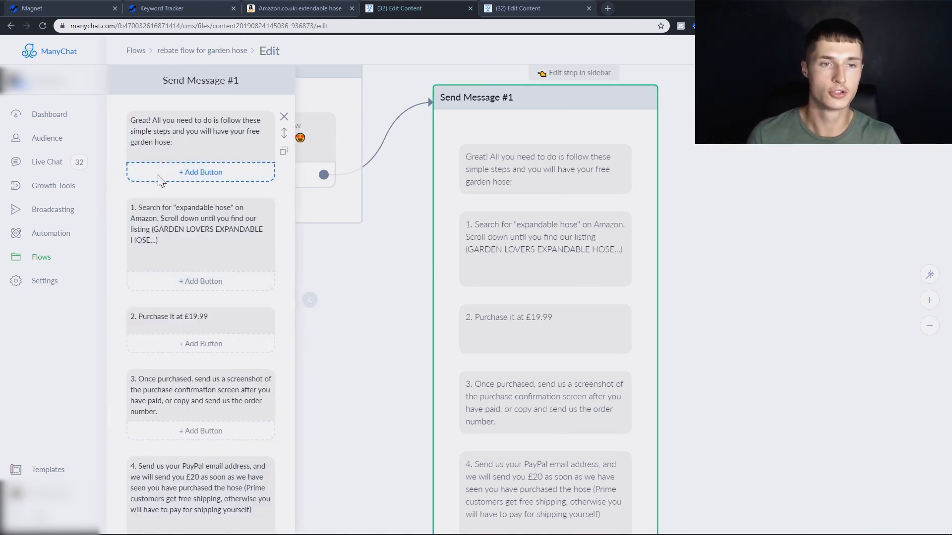
{"action": "left_click", "coordinate": [166, 233]}
{"action": "scroll", "coordinate": [213, 233], "scroll_direction": "down", "scroll_amount": 1}
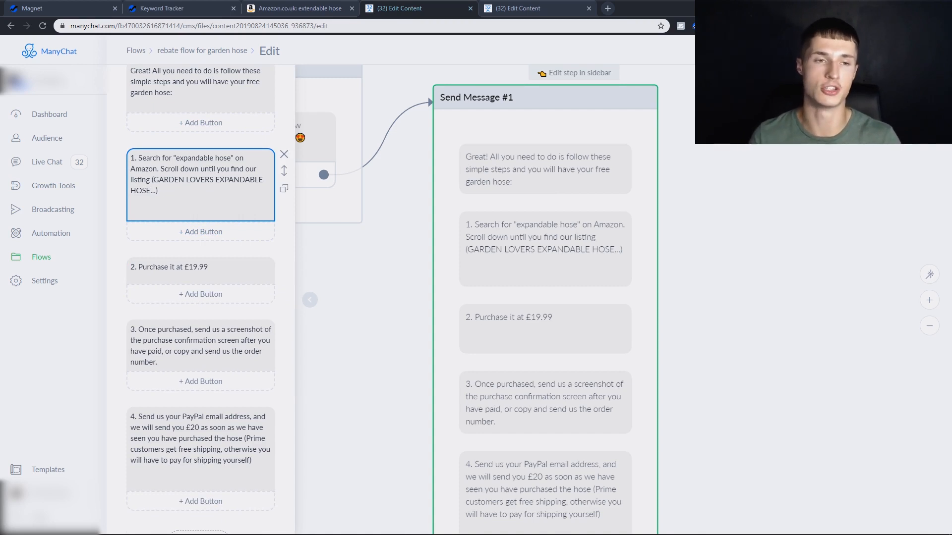
{"action": "scroll", "coordinate": [185, 272], "scroll_direction": "down", "scroll_amount": 3}
{"action": "left_click_drag", "start_coordinate": [178, 451], "coordinate": [195, 134]}
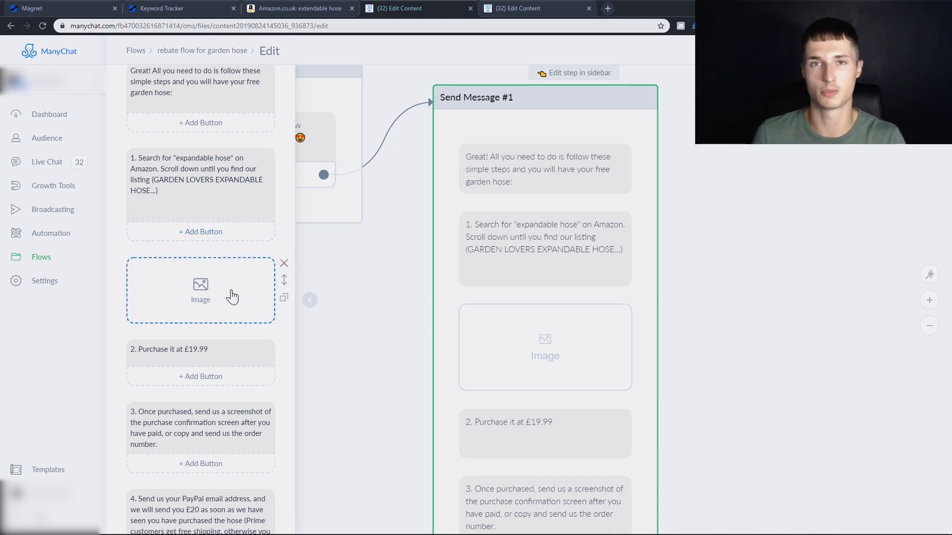
{"action": "left_click", "coordinate": [284, 263]}
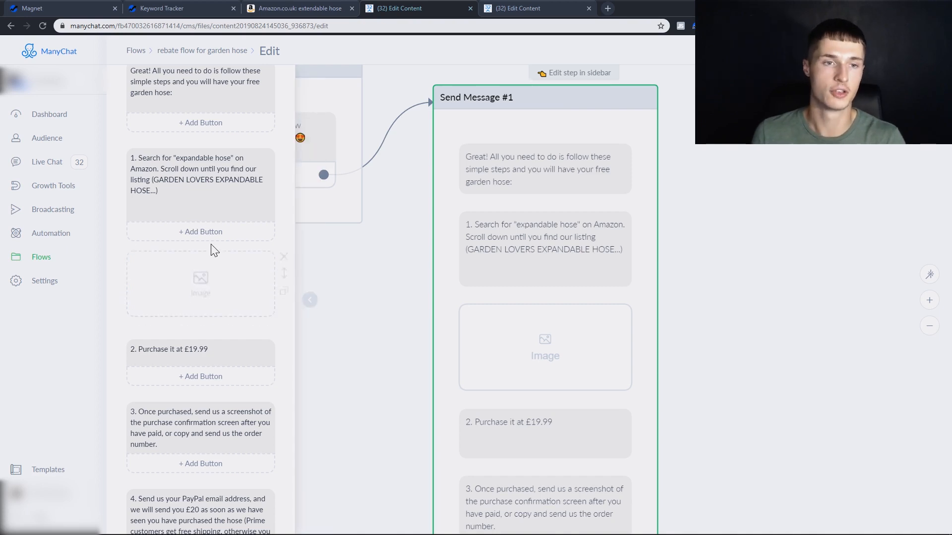
Step: Go through the remaining instructions, try a typing delay before the third one, and remove it again
{"action": "scroll", "coordinate": [198, 277], "scroll_direction": "down", "scroll_amount": 1}
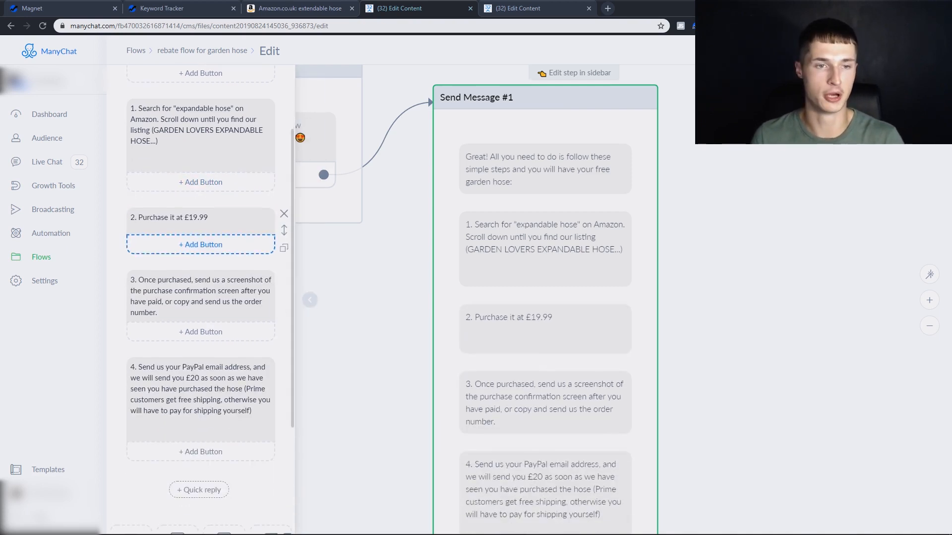
{"action": "scroll", "coordinate": [198, 278], "scroll_direction": "down", "scroll_amount": 1}
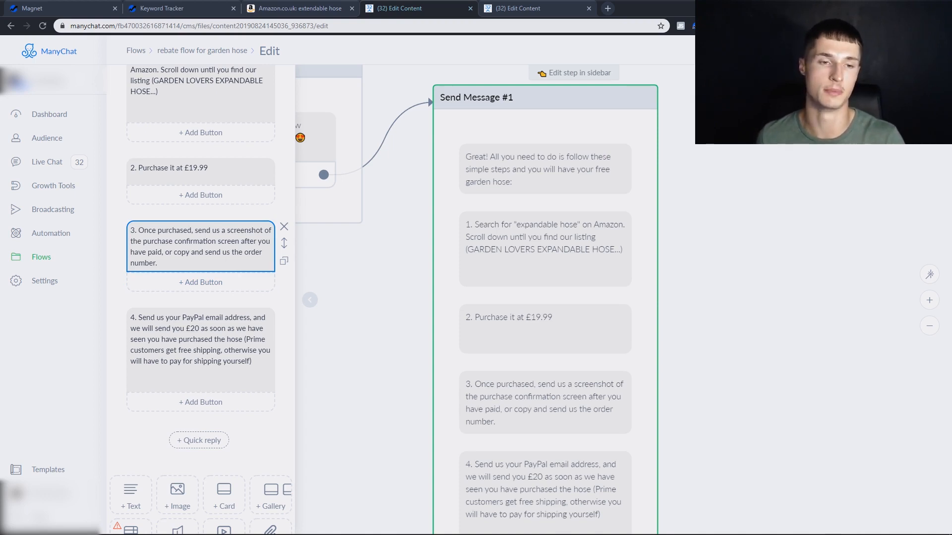
{"action": "scroll", "coordinate": [188, 351], "scroll_direction": "down", "scroll_amount": 1}
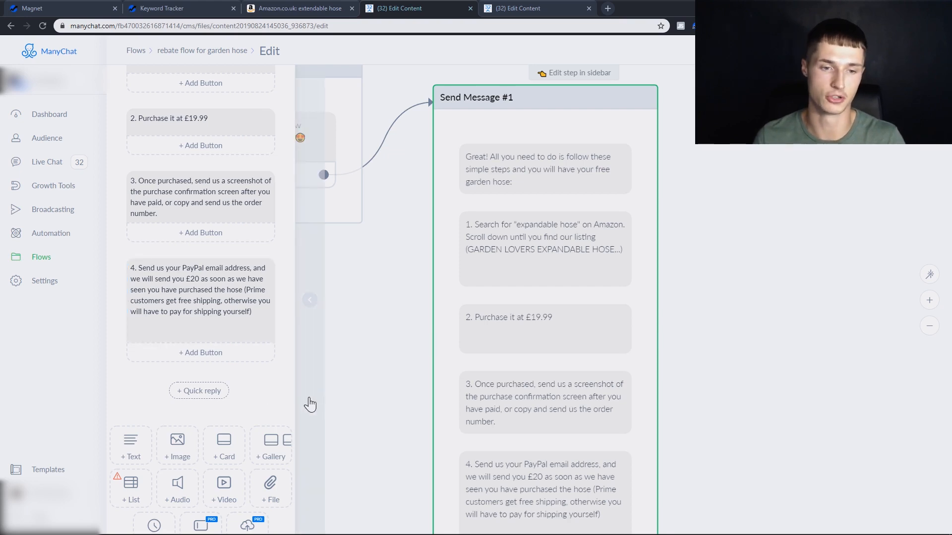
{"action": "scroll", "coordinate": [340, 366], "scroll_direction": "down", "scroll_amount": 2}
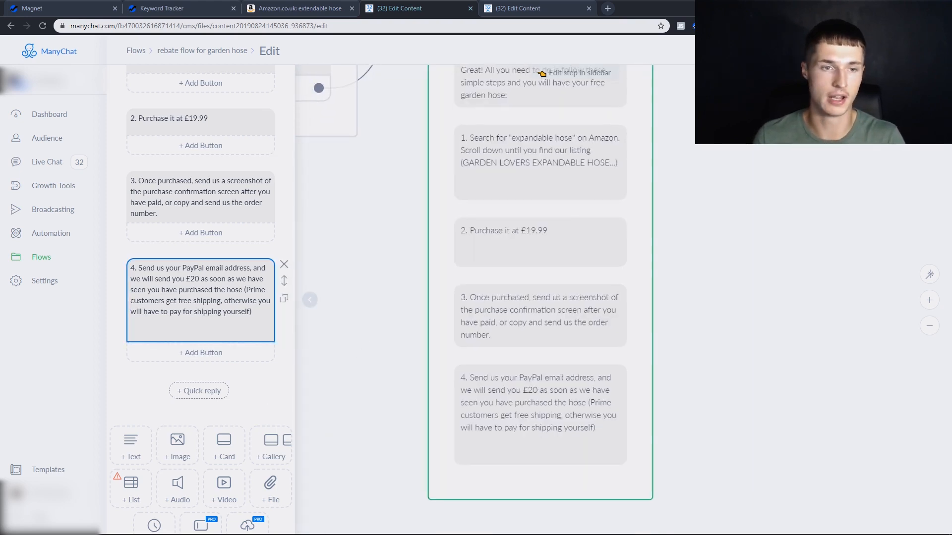
{"action": "scroll", "coordinate": [209, 347], "scroll_direction": "down", "scroll_amount": 1}
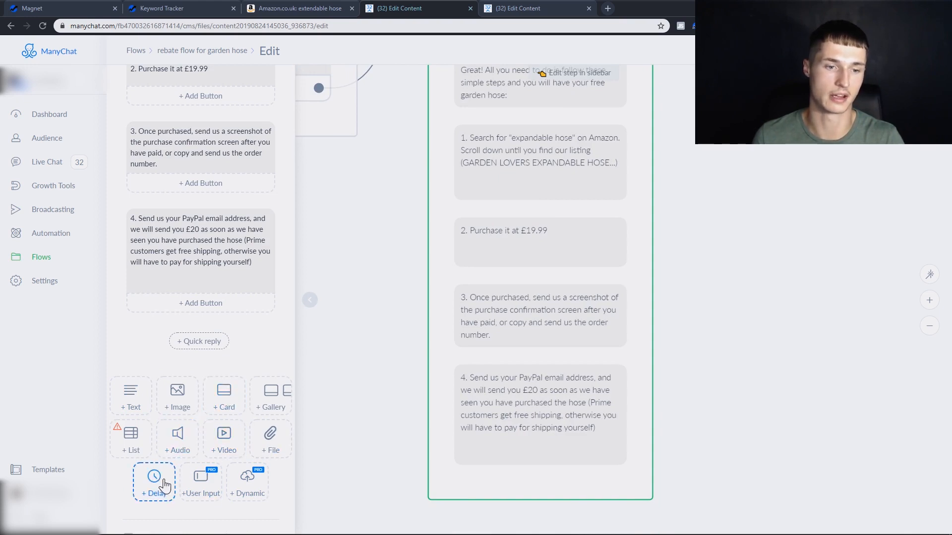
{"action": "left_click_drag", "start_coordinate": [157, 478], "coordinate": [210, 104]}
{"action": "scroll", "coordinate": [213, 292], "scroll_direction": "up", "scroll_amount": 3}
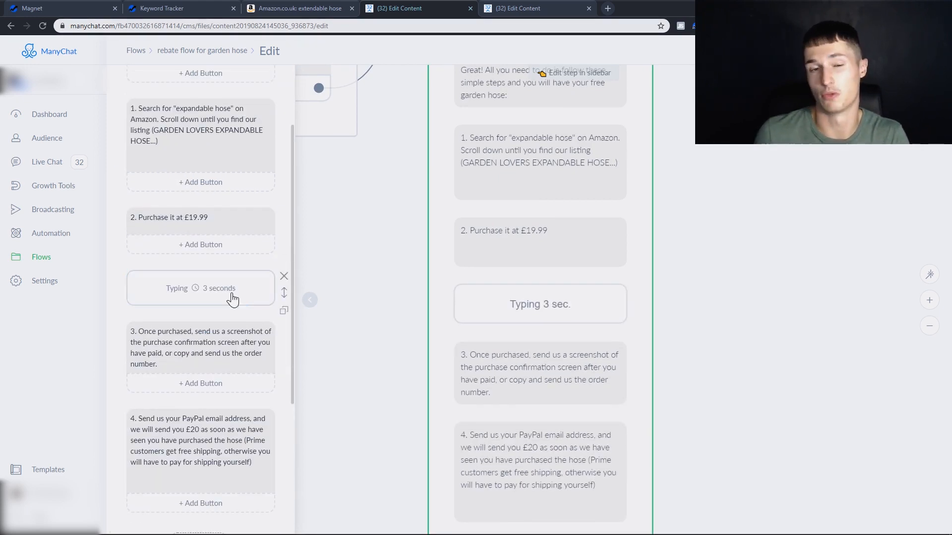
{"action": "left_click", "coordinate": [284, 276]}
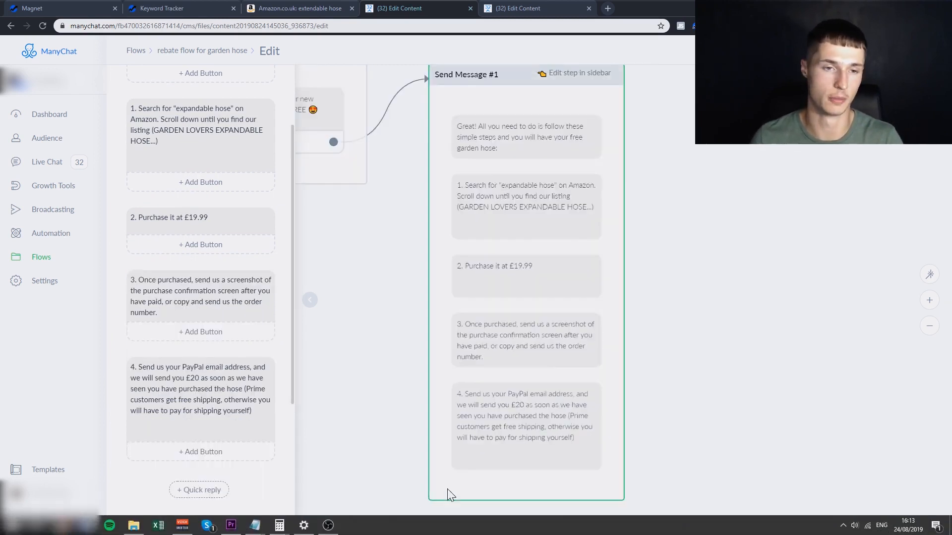
Step: Add a "Sound Good" button under the fourth instruction and connect it to a new Send Message step placed beside Send Message #1
{"action": "scroll", "coordinate": [272, 331], "scroll_direction": "down", "scroll_amount": 3}
{"action": "left_click", "coordinate": [217, 288]}
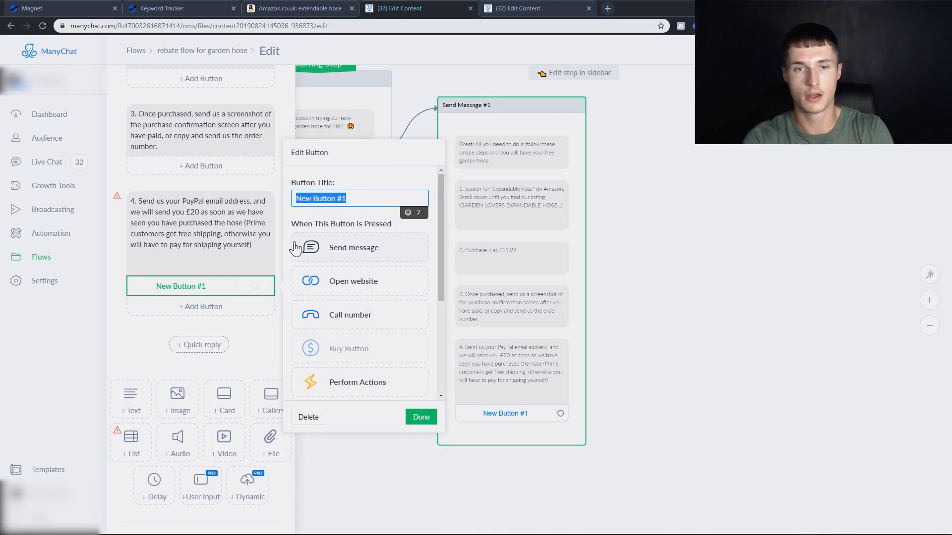
{"action": "type", "text": "Sound Good"}
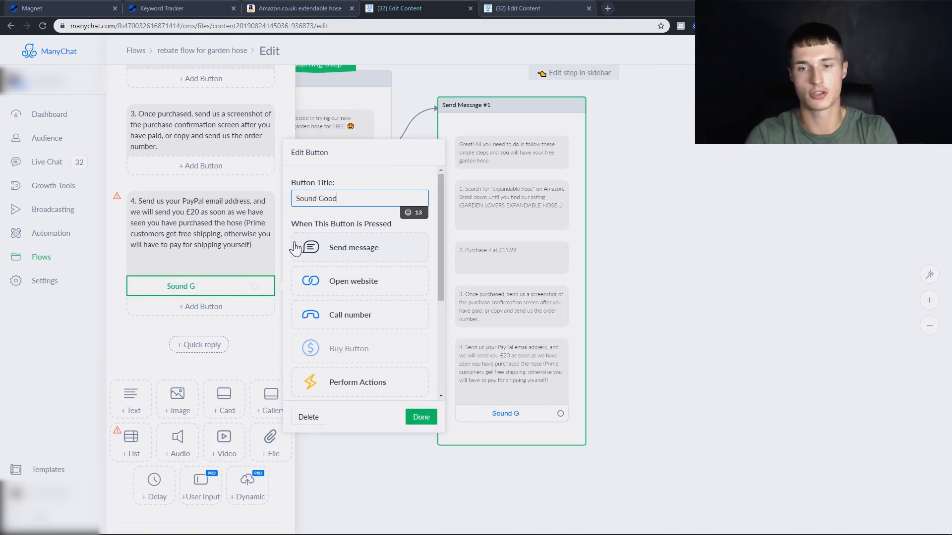
{"action": "left_click_drag", "start_coordinate": [560, 413], "coordinate": [680, 332]}
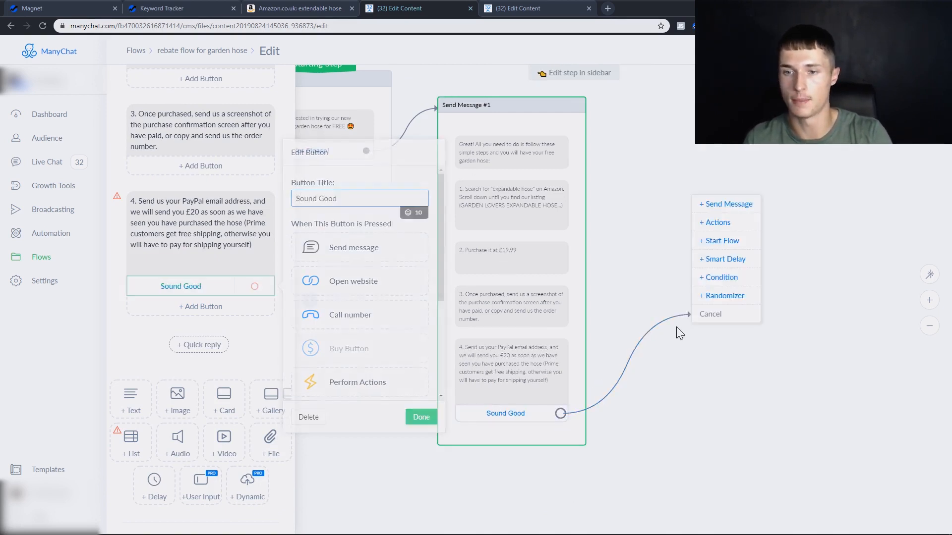
{"action": "left_click", "coordinate": [726, 204]}
{"action": "left_click_drag", "start_coordinate": [754, 357], "coordinate": [718, 286]}
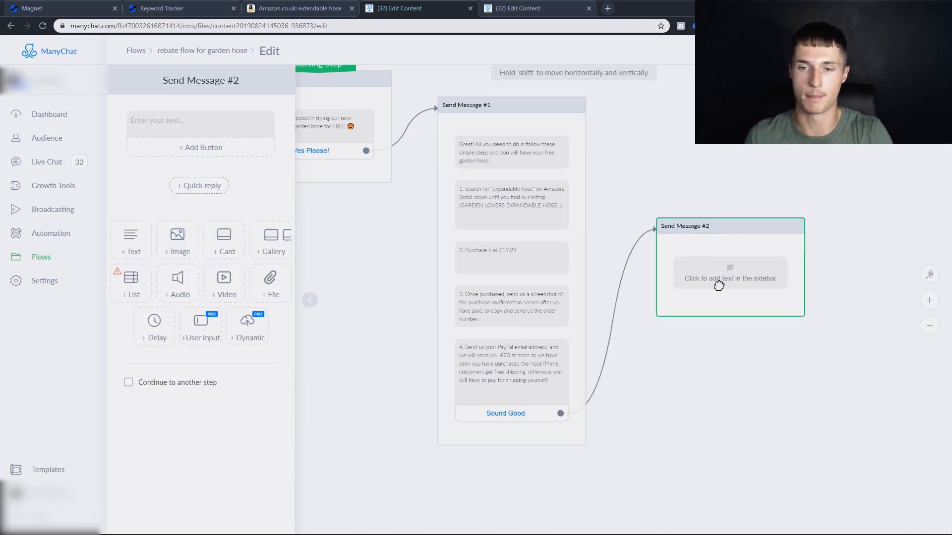
Step: Add a "No Thank You" button under the fourth instruction and connect it to a new Send Message step below Send Message #2
{"action": "left_click", "coordinate": [535, 416]}
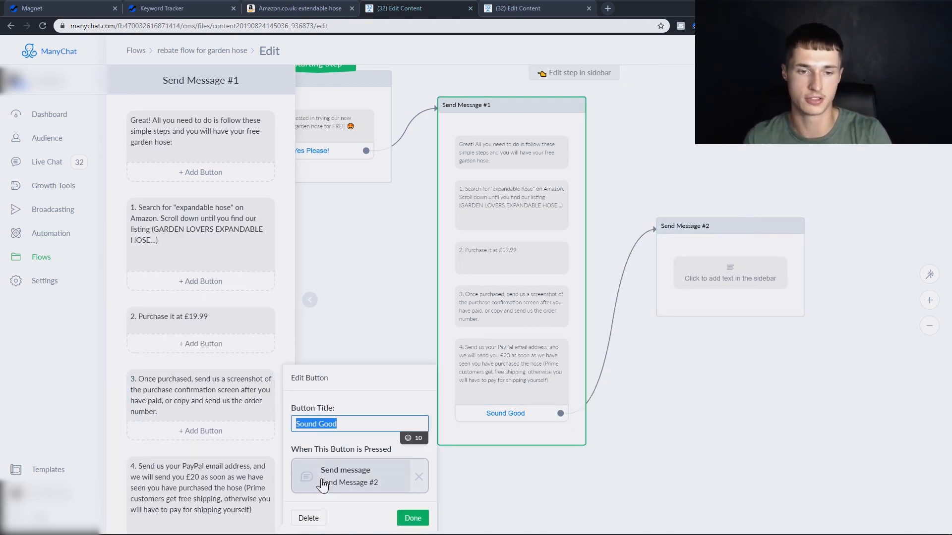
{"action": "scroll", "coordinate": [138, 439], "scroll_direction": "down", "scroll_amount": 5}
{"action": "left_click", "coordinate": [201, 289]}
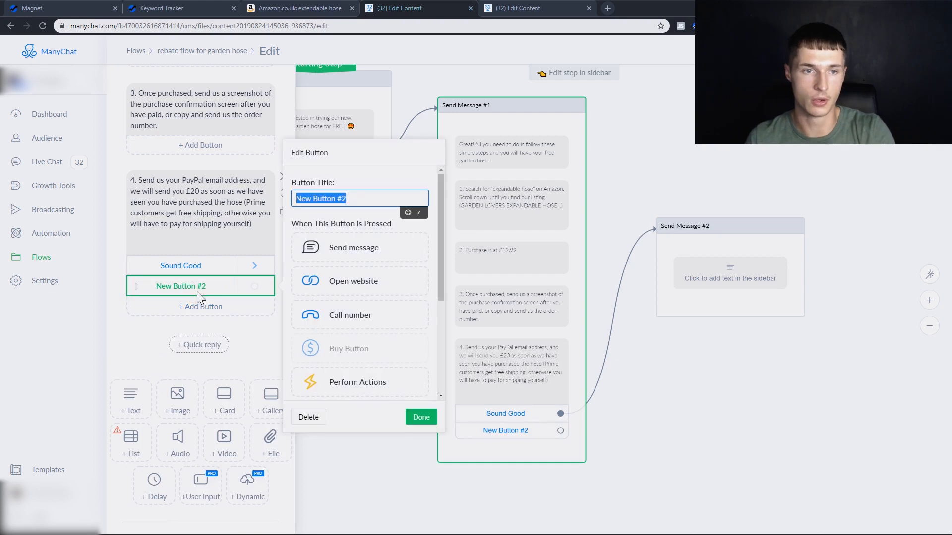
{"action": "type", "text": "No thank You"}
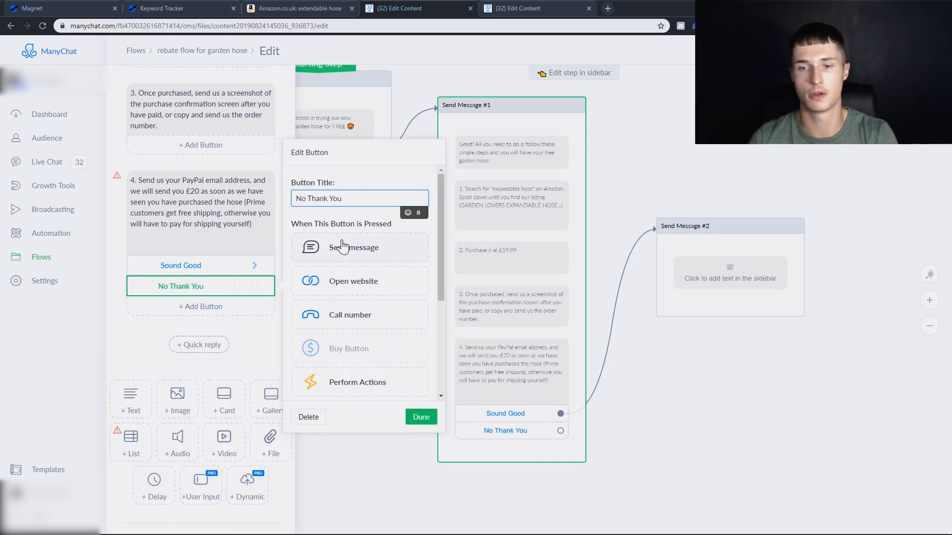
{"action": "left_click", "coordinate": [763, 464]}
{"action": "left_click_drag", "start_coordinate": [560, 431], "coordinate": [689, 443]}
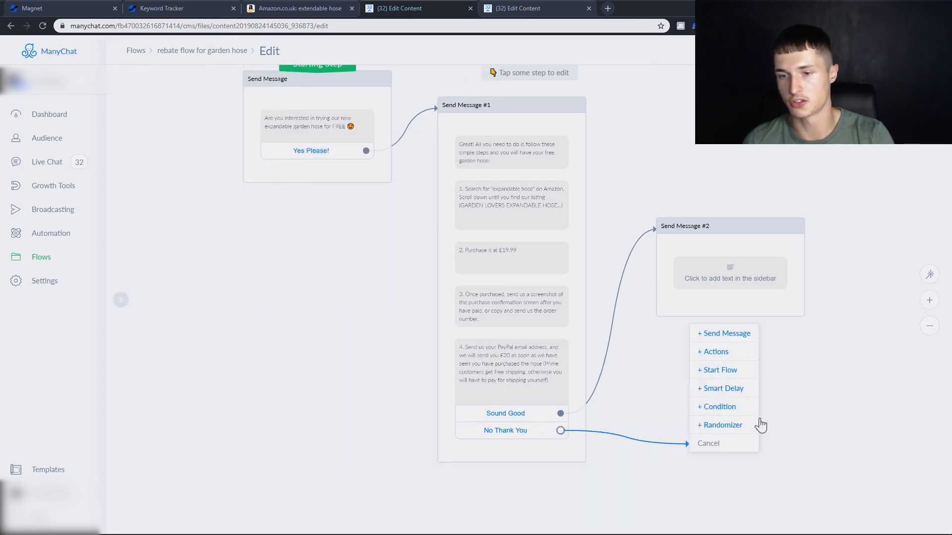
{"action": "left_click", "coordinate": [723, 333]}
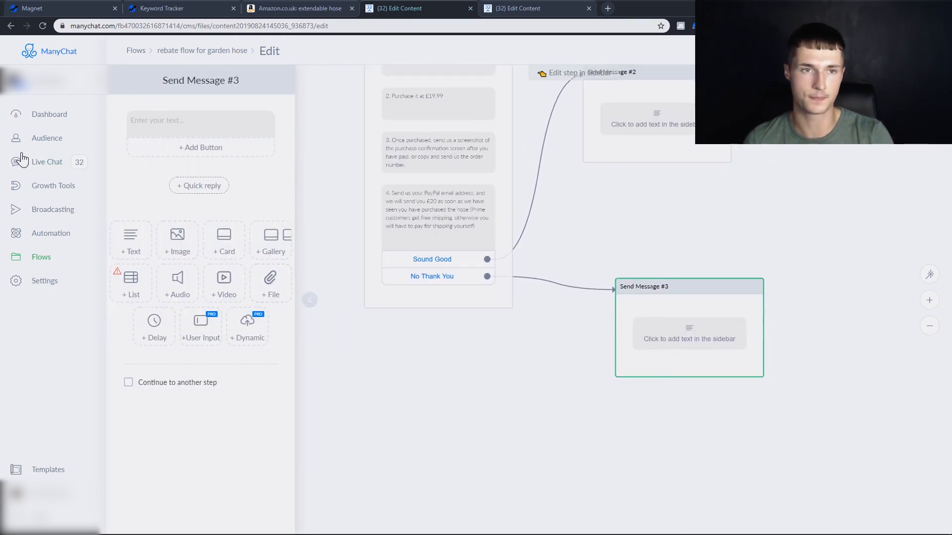
Step: Write "That's fine." as the text of Send Message #3
{"action": "left_click", "coordinate": [146, 133]}
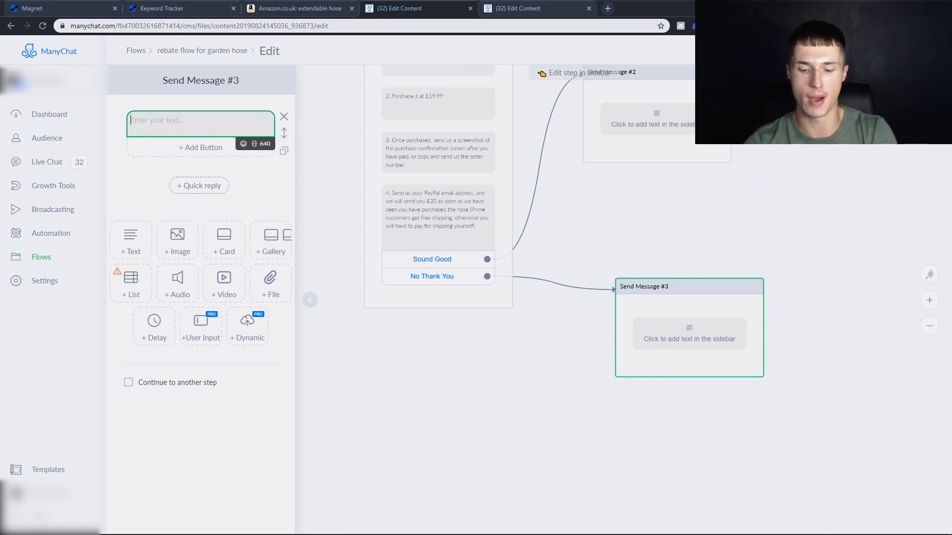
{"action": "type", "text": "That"}
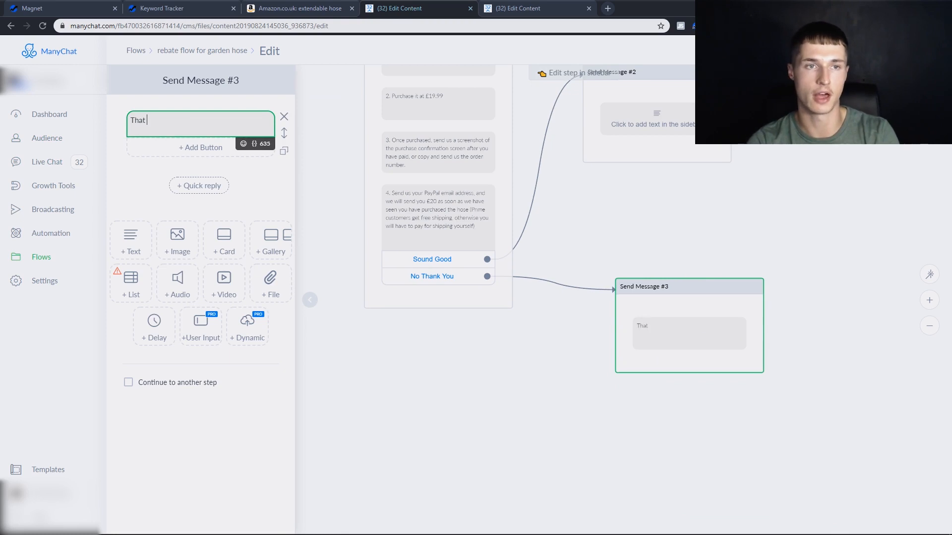
{"action": "type", "text": "'s fine."}
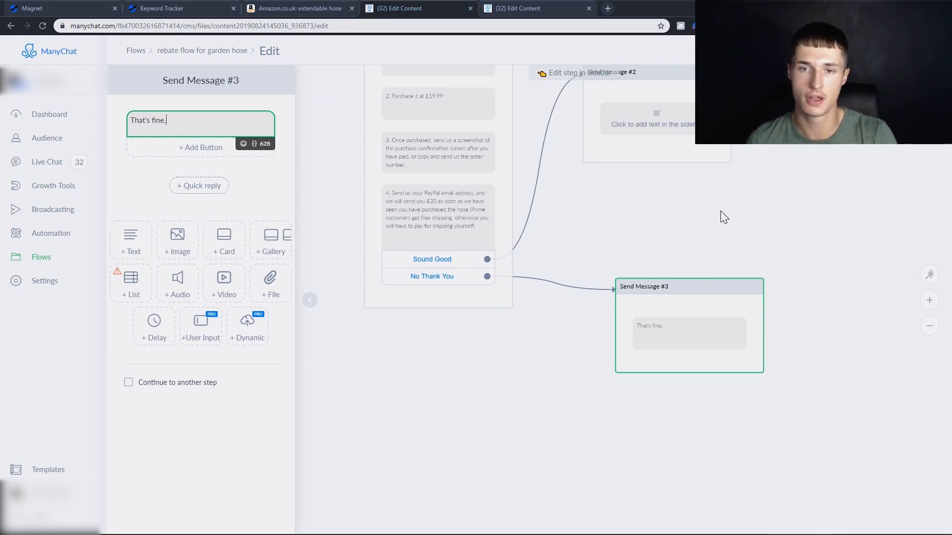
Step: Move the Send Message #2 step down, closer to Send Message #3, and open it for editing
{"action": "left_click_drag", "start_coordinate": [722, 216], "coordinate": [694, 267]}
{"action": "left_click", "coordinate": [595, 169]}
{"action": "left_click_drag", "start_coordinate": [640, 142], "coordinate": [658, 215]}
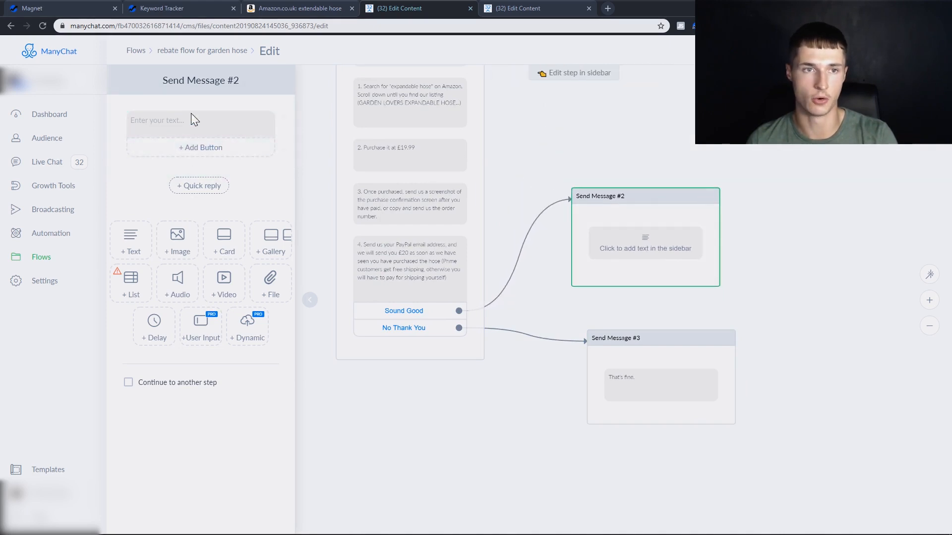
Step: Write "Great! Go ahead and search for "keyword" when you're ready then" as the text of Send Message #2
{"action": "left_click", "coordinate": [191, 119]}
{"action": "type", "text": "Gre"}
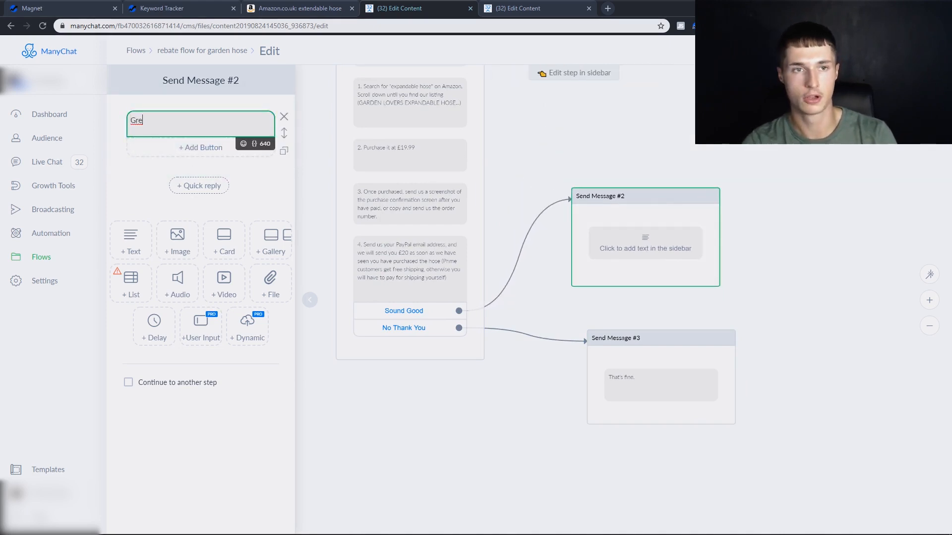
{"action": "type", "text": "at! Go ahead "}
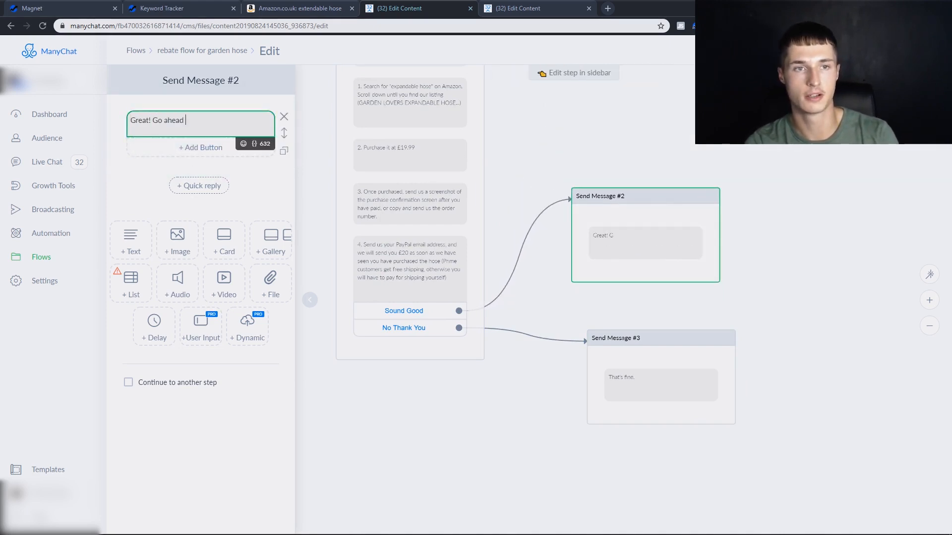
{"action": "type", "text": "and search fo"}
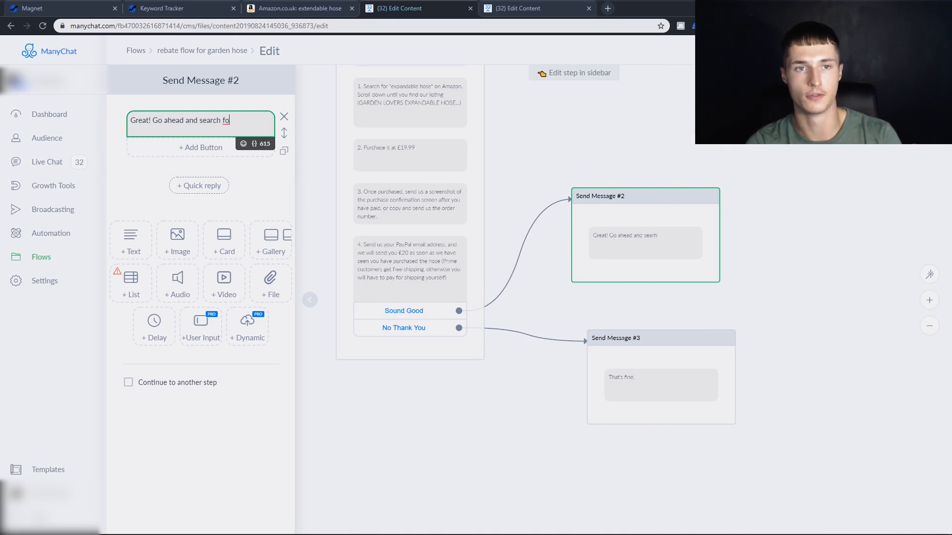
{"action": "type", "text": "r \"keym"}
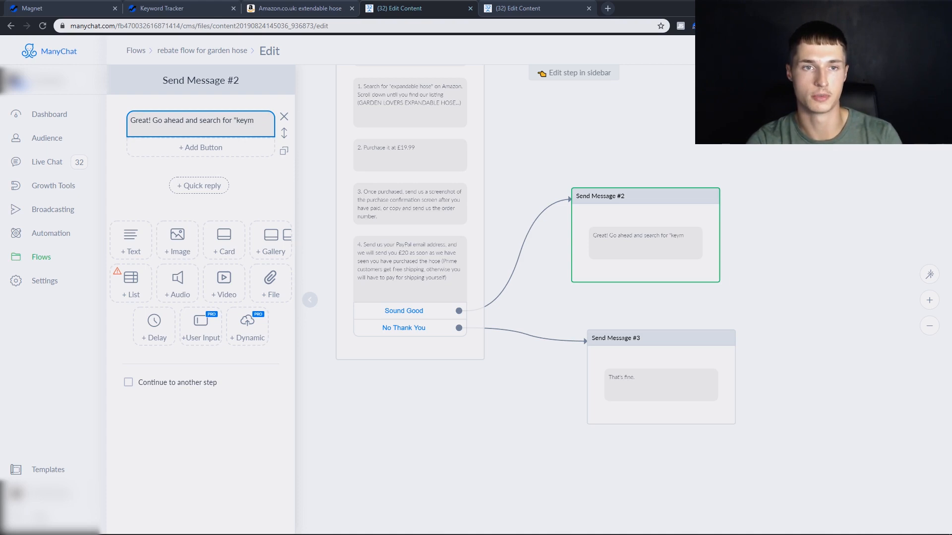
{"action": "left_click", "coordinate": [247, 120]}
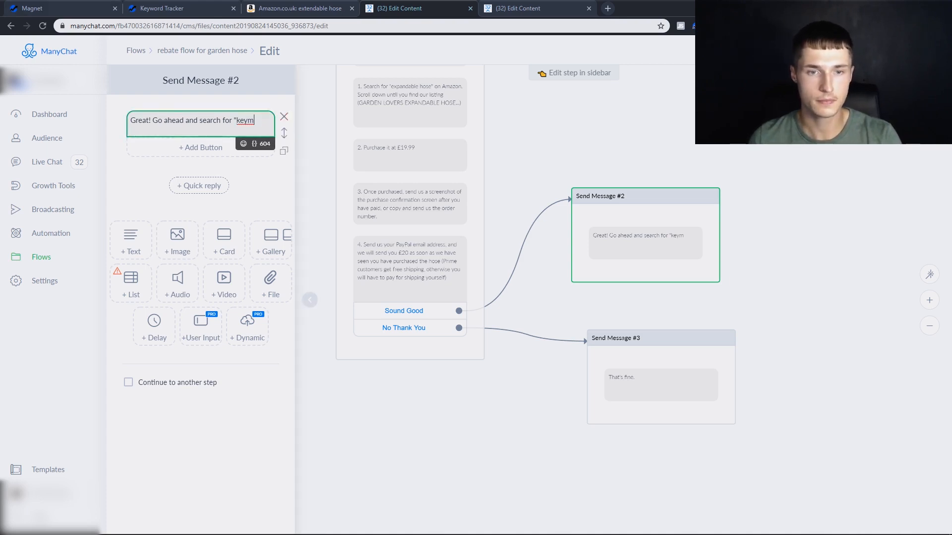
{"action": "key", "text": "BackSpace"}
{"action": "type", "text": "word\" when "}
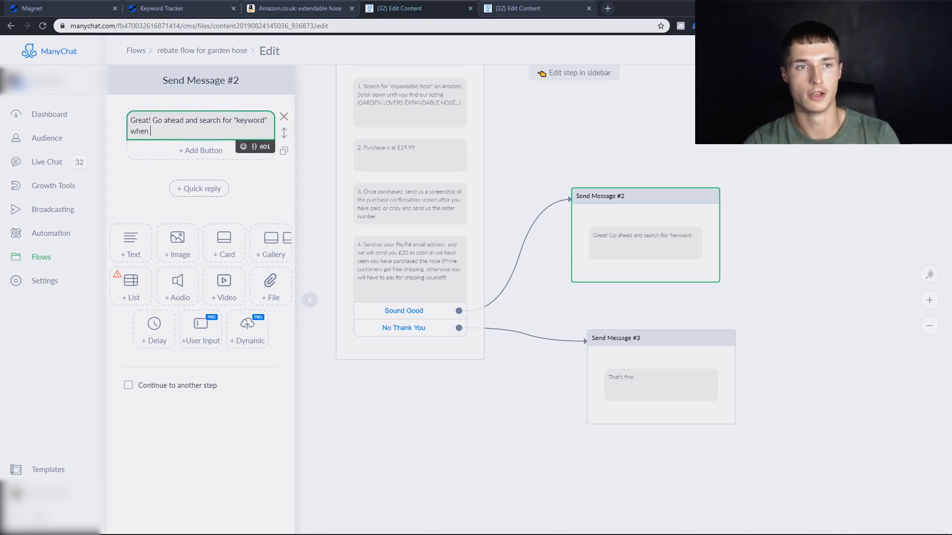
{"action": "type", "text": "you're read"}
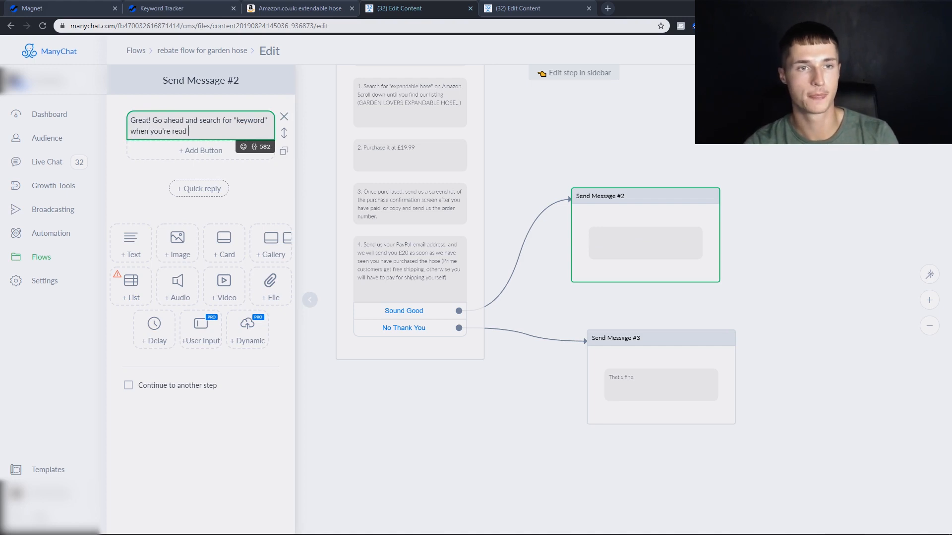
{"action": "type", "text": "y then"}
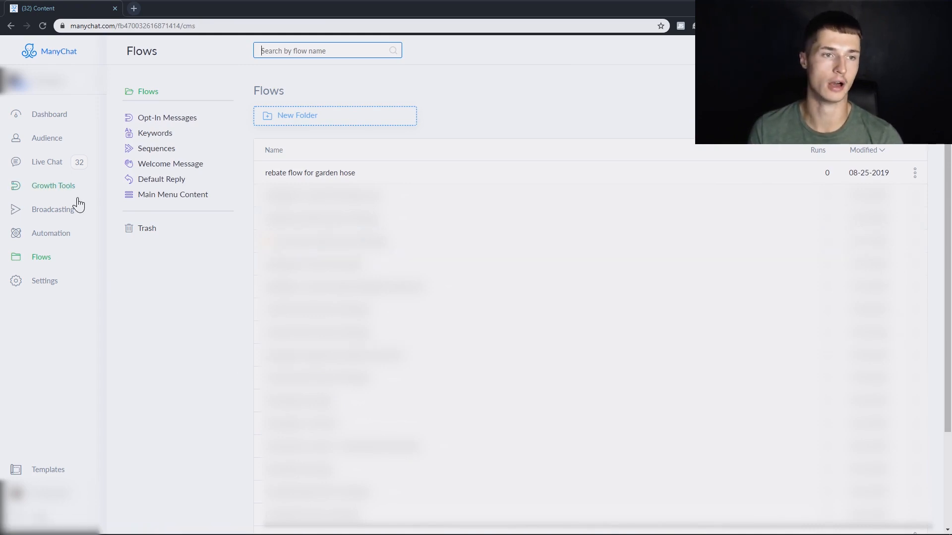
Step: Create a new growth tool widget of the Facebook Ads JSON type, dismissing the suggestion to use the new Ads feature
{"action": "left_click", "coordinate": [60, 190]}
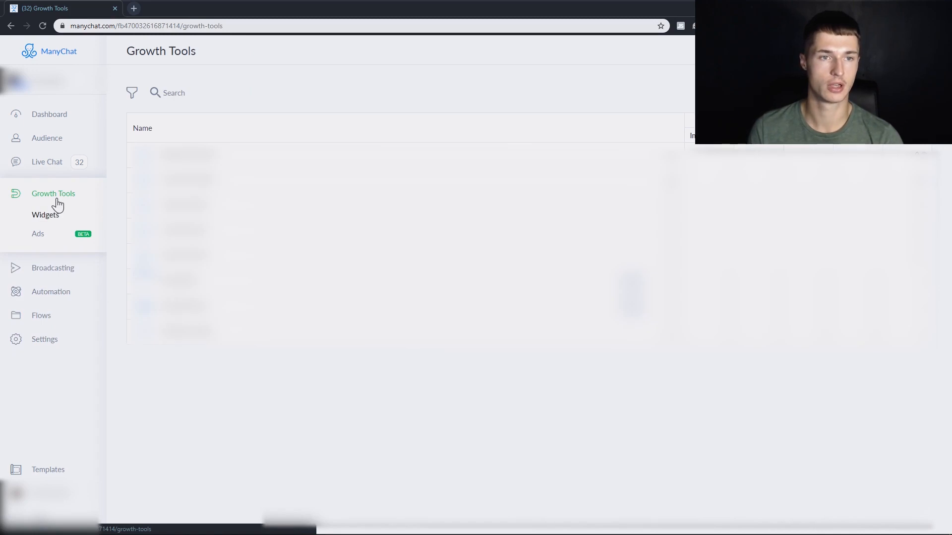
{"action": "left_click", "coordinate": [892, 51]}
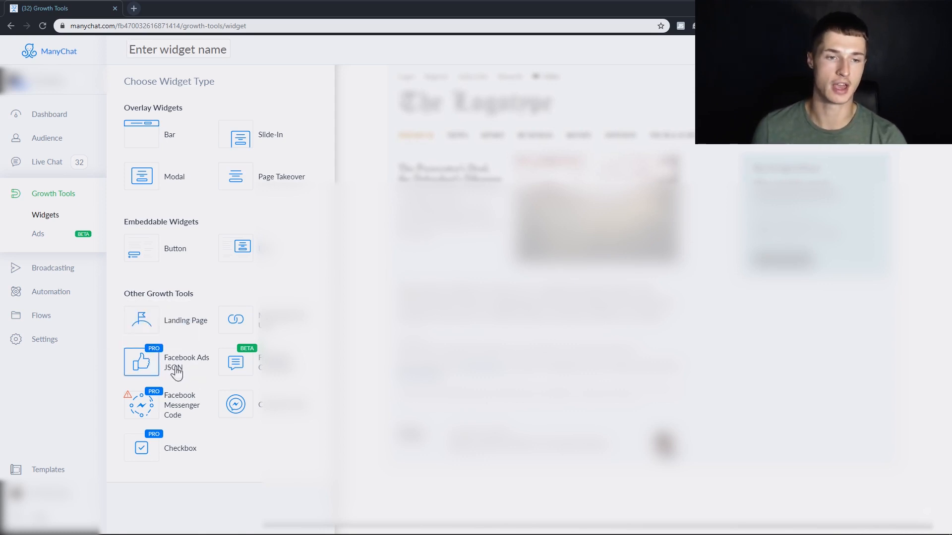
{"action": "mouse_move", "coordinate": [152, 355]}
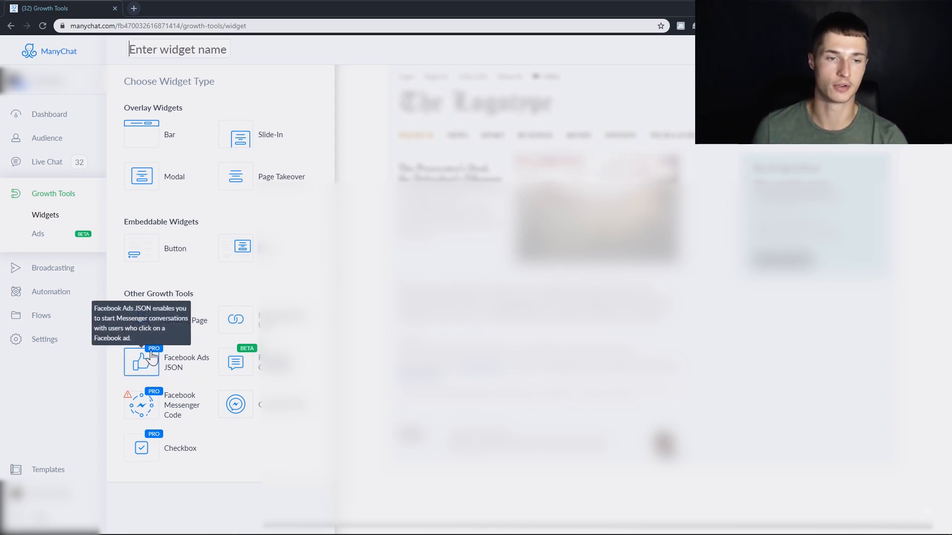
{"action": "left_click", "coordinate": [188, 363]}
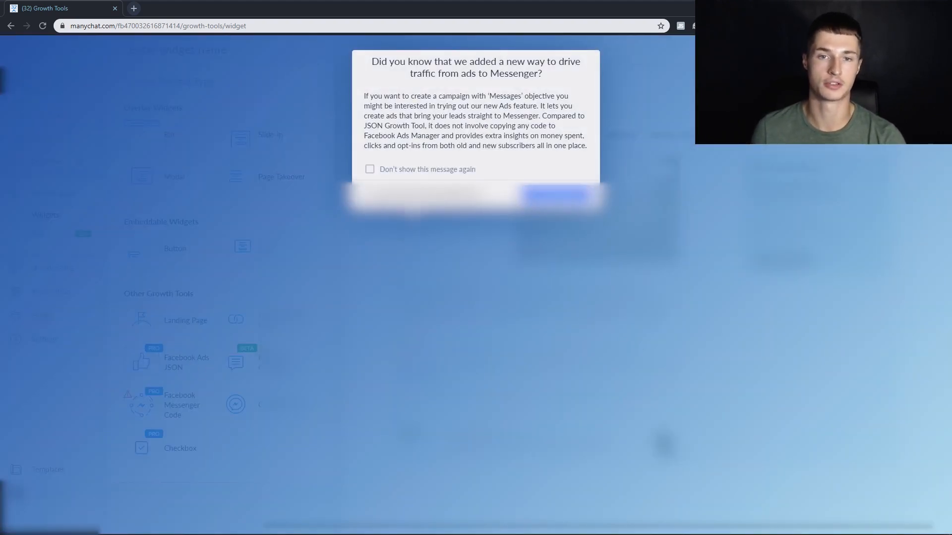
{"action": "left_click", "coordinate": [403, 209]}
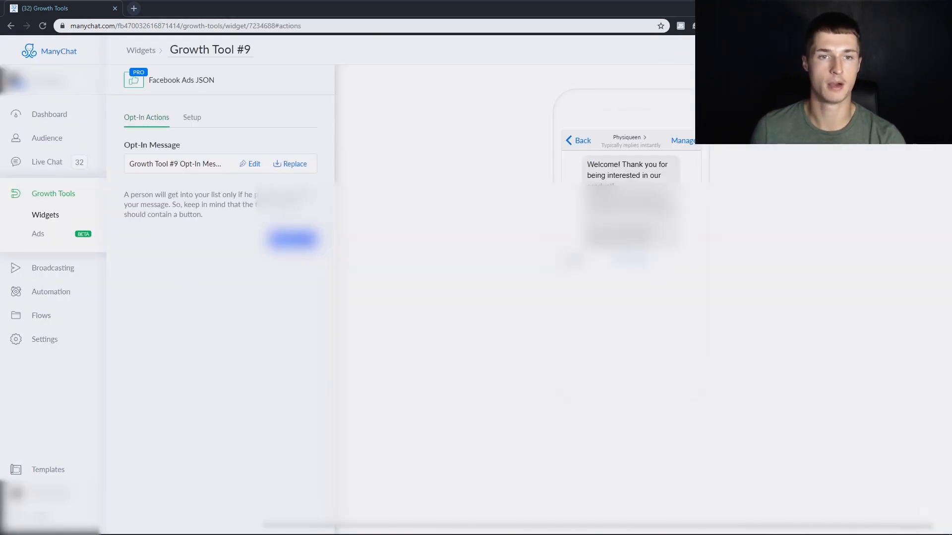
Step: Replace the widget's opt-in message with "rebate flow for garden hose" and copy its generated Facebook Ads JSON code
{"action": "left_click", "coordinate": [290, 164]}
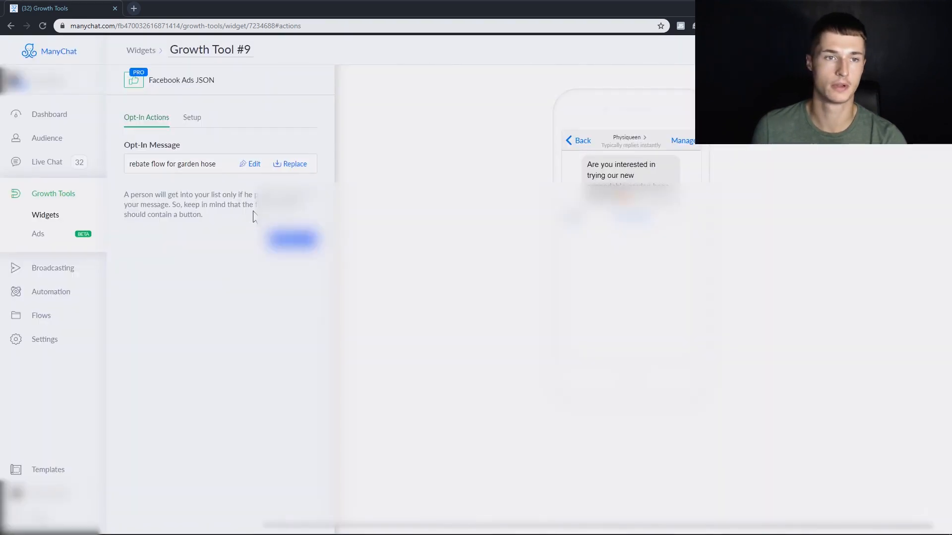
{"action": "left_click", "coordinate": [188, 119]}
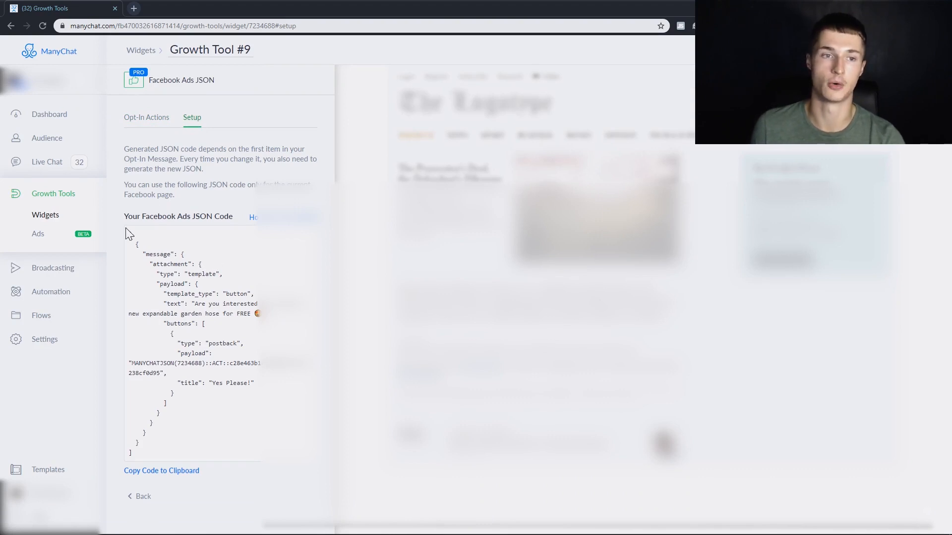
{"action": "left_click_drag", "start_coordinate": [129, 243], "coordinate": [237, 455]}
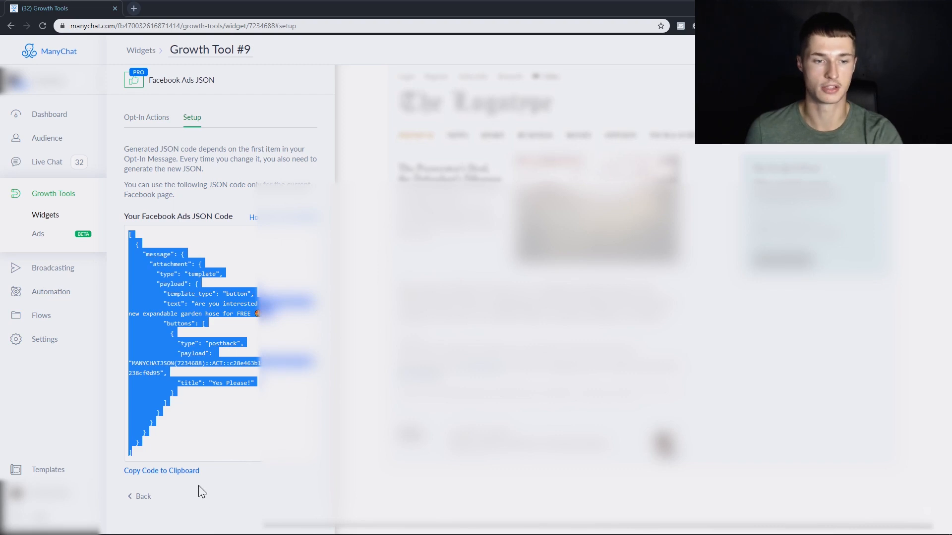
{"action": "left_click", "coordinate": [169, 472]}
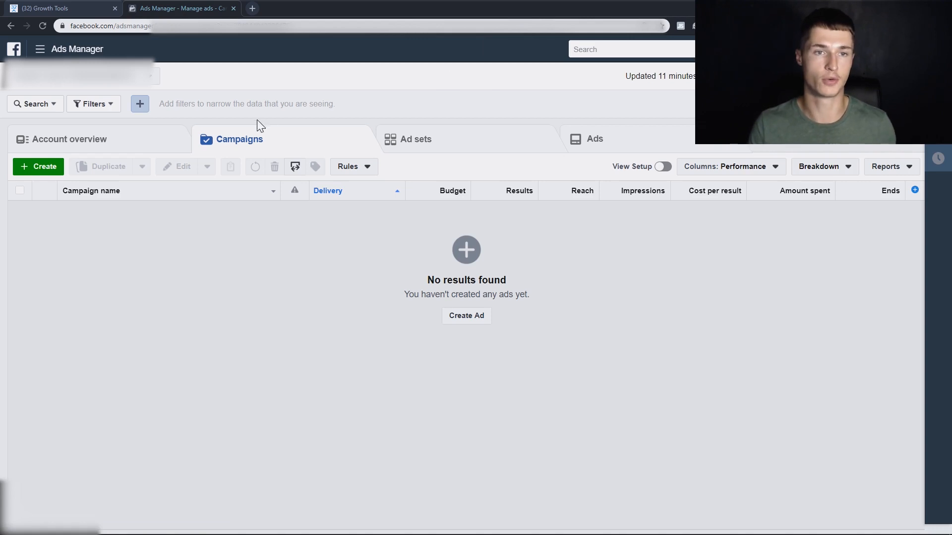
Step: Start a new campaign in Facebook Ads Manager and name it "hose rebate launch"
{"action": "left_click", "coordinate": [39, 166]}
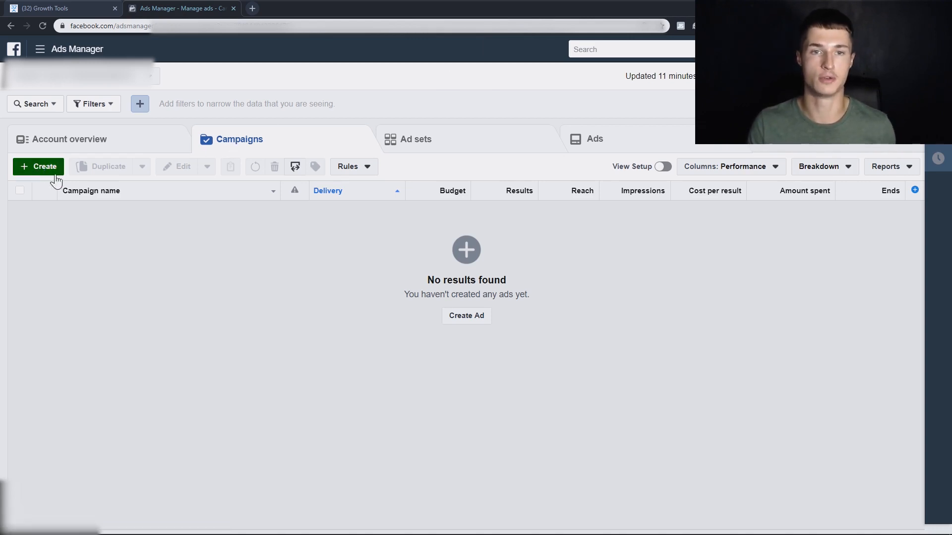
{"action": "left_click", "coordinate": [407, 113]}
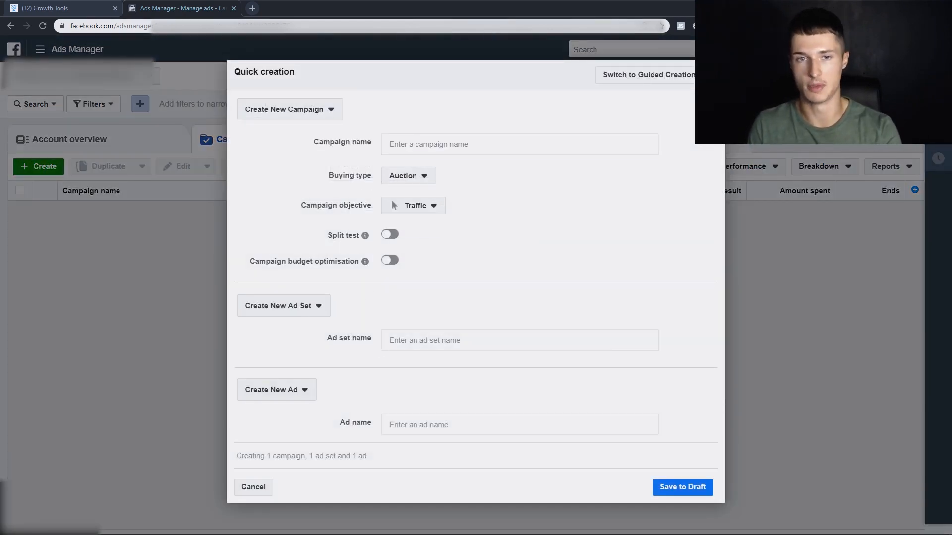
{"action": "left_click", "coordinate": [430, 144]}
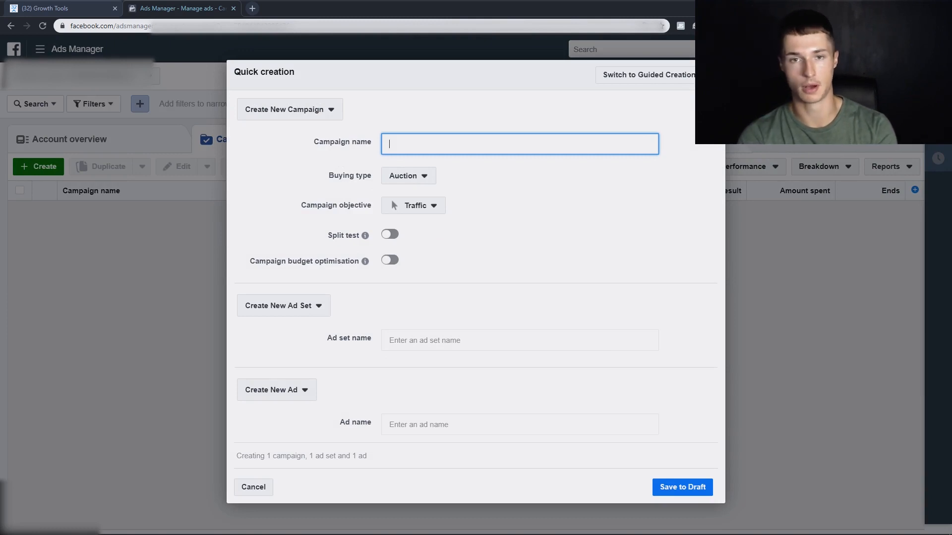
{"action": "type", "text": "hose rebate launch"}
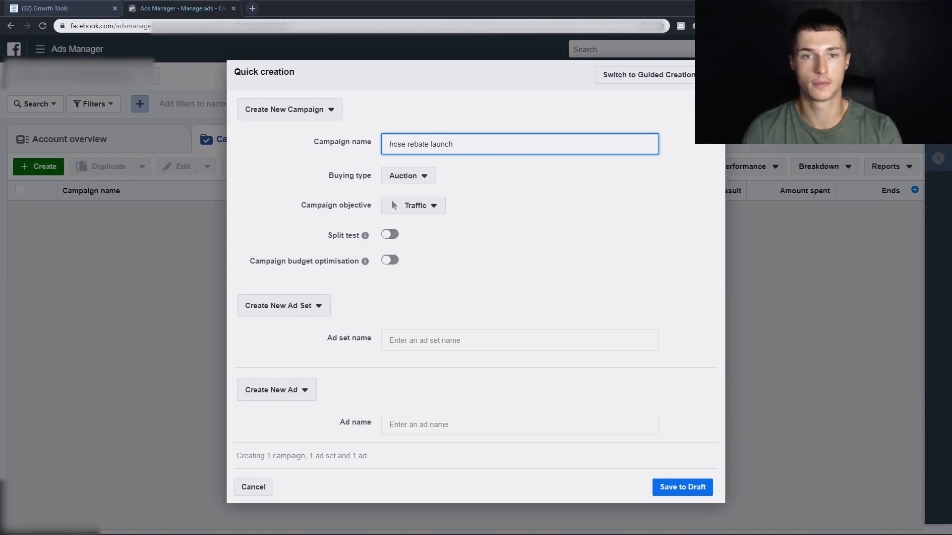
Step: Keep the campaign's buying type at Auction and set its objective to Messages
{"action": "left_click", "coordinate": [399, 176]}
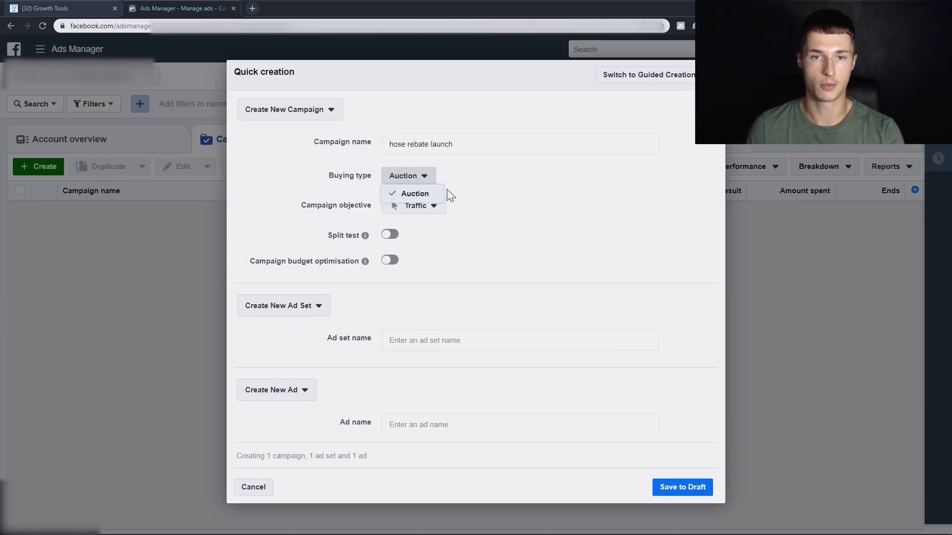
{"action": "left_click", "coordinate": [525, 189]}
{"action": "left_click_drag", "start_coordinate": [319, 207], "coordinate": [377, 206]}
{"action": "left_click", "coordinate": [421, 206]}
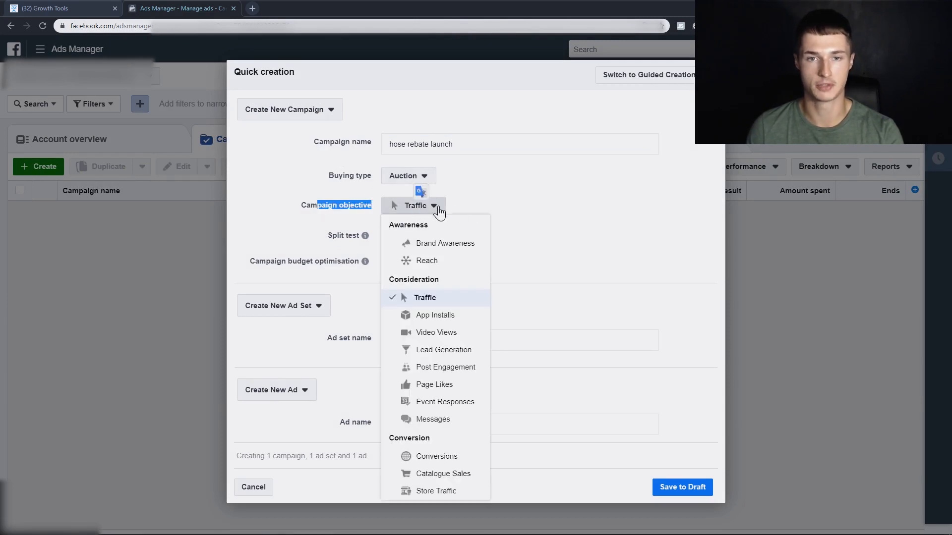
{"action": "left_click", "coordinate": [433, 419]}
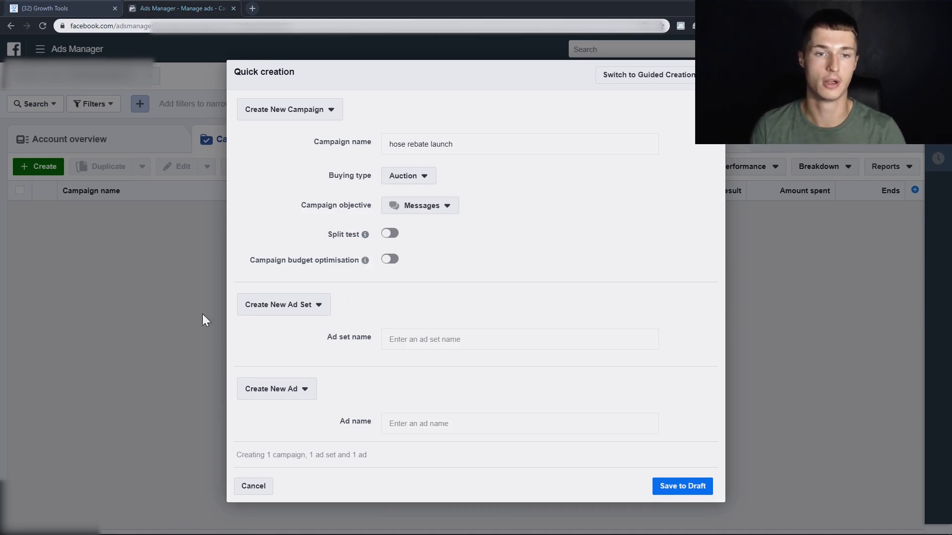
Step: Name the new ad set "general audience" and the new ad "image", and save the campaign to draft
{"action": "left_click", "coordinate": [385, 346]}
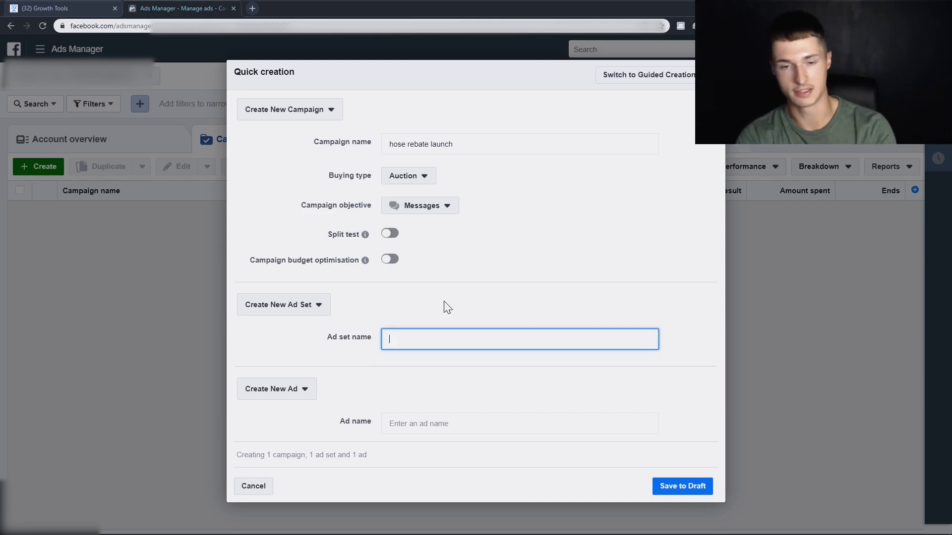
{"action": "type", "text": "general audience"}
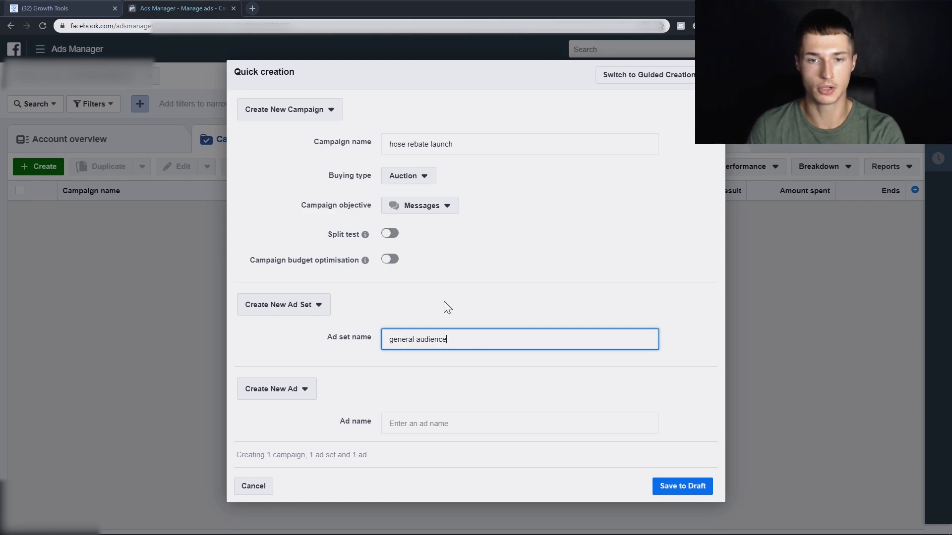
{"action": "left_click", "coordinate": [416, 422]}
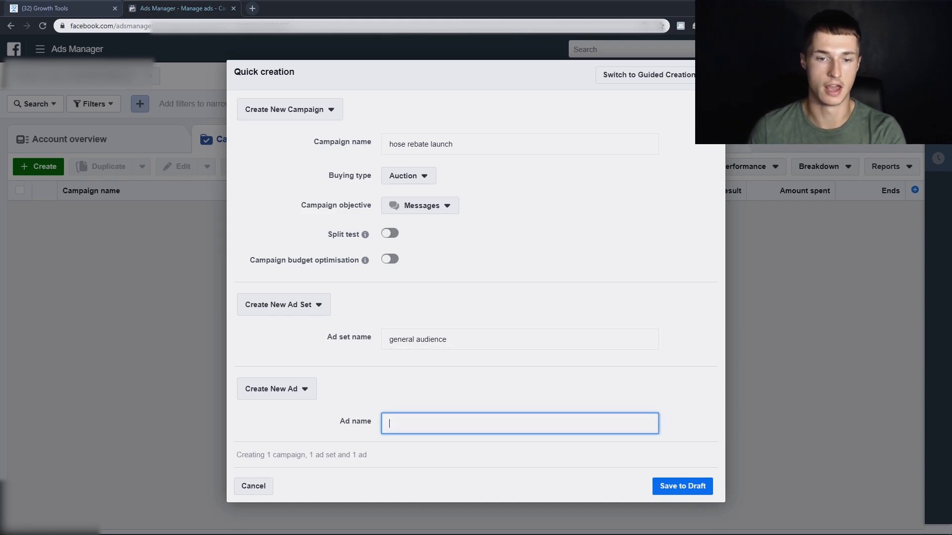
{"action": "type", "text": "iamge"}
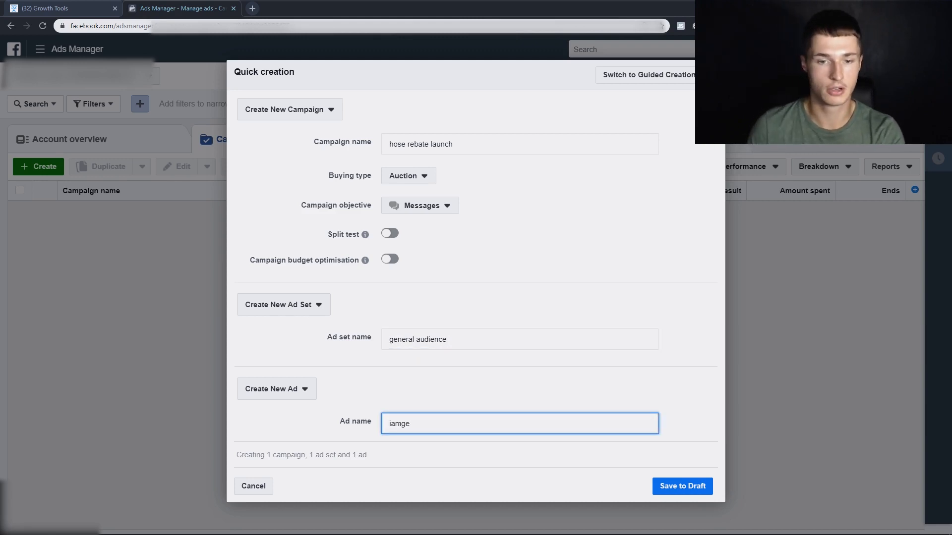
{"action": "key", "text": "BackSpace"}
{"action": "key", "text": "BackSpace"}
{"action": "key", "text": "BackSpace"}
{"action": "key", "text": "BackSpace"}
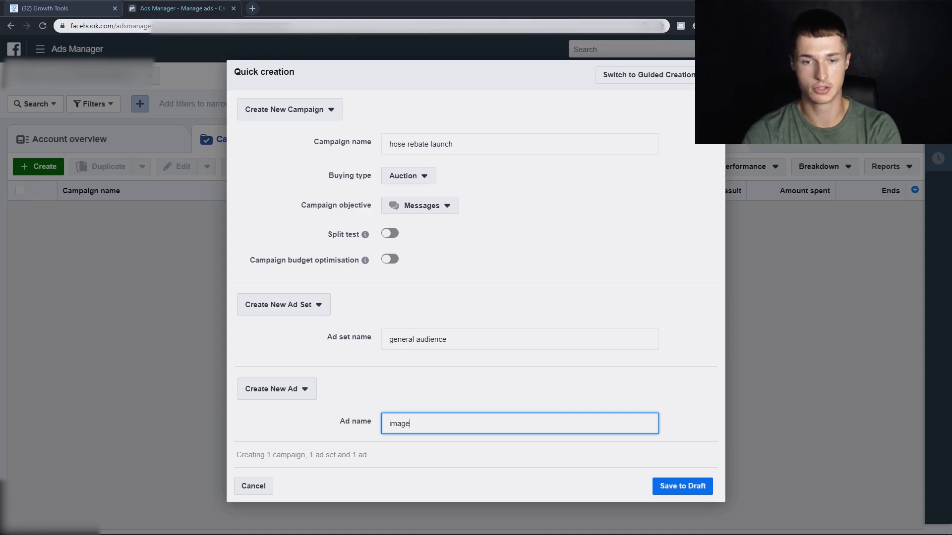
{"action": "left_click", "coordinate": [682, 486]}
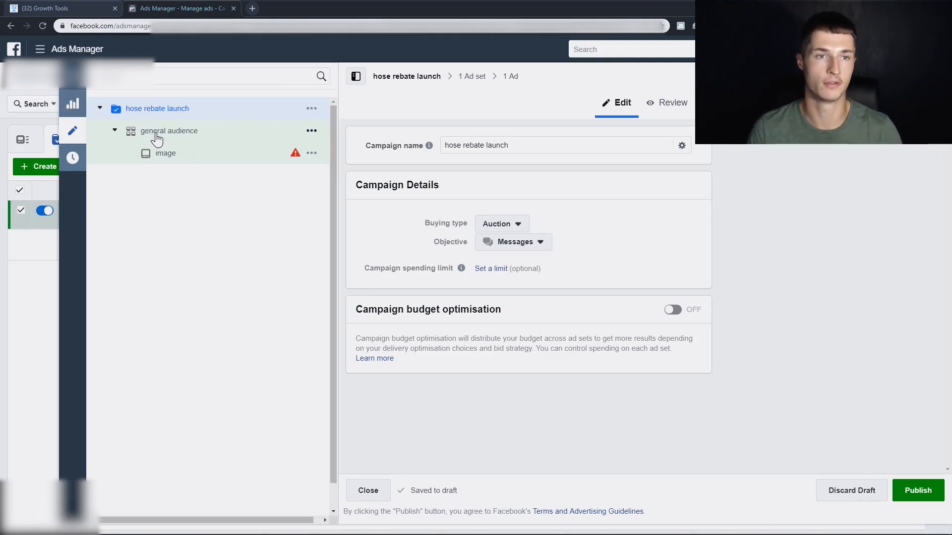
Step: Set the daily budget of the "general audience" ad set to £10
{"action": "left_click", "coordinate": [174, 131]}
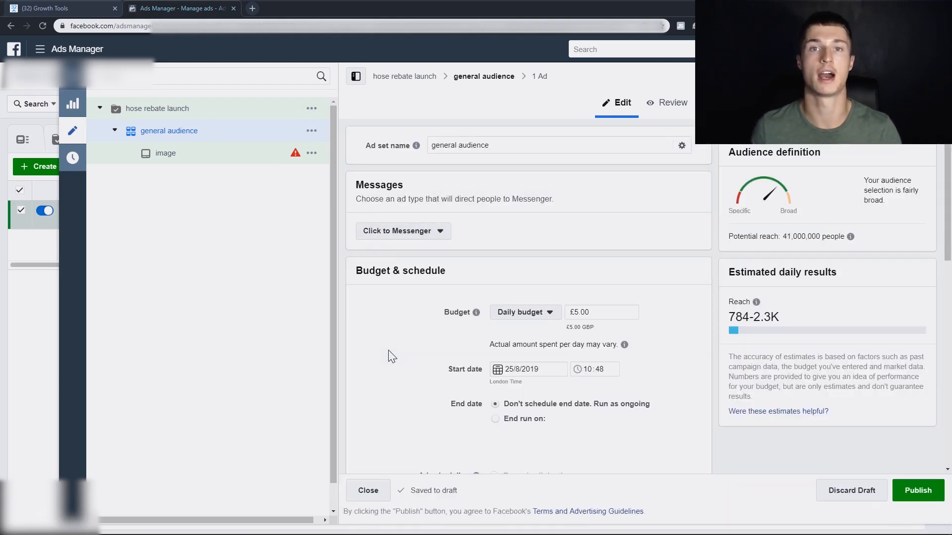
{"action": "scroll", "coordinate": [503, 341], "scroll_direction": "down", "scroll_amount": 2}
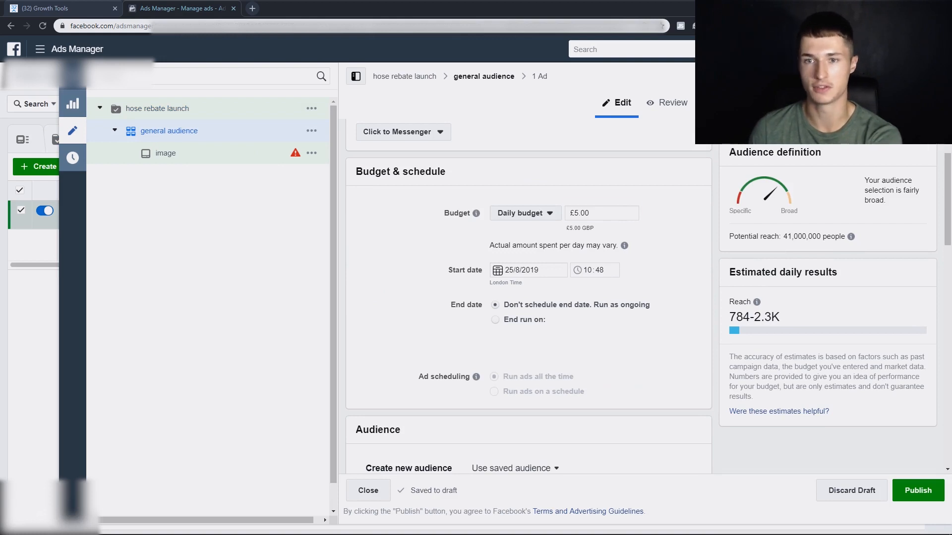
{"action": "double_click", "coordinate": [582, 213]}
{"action": "type", "text": "10"}
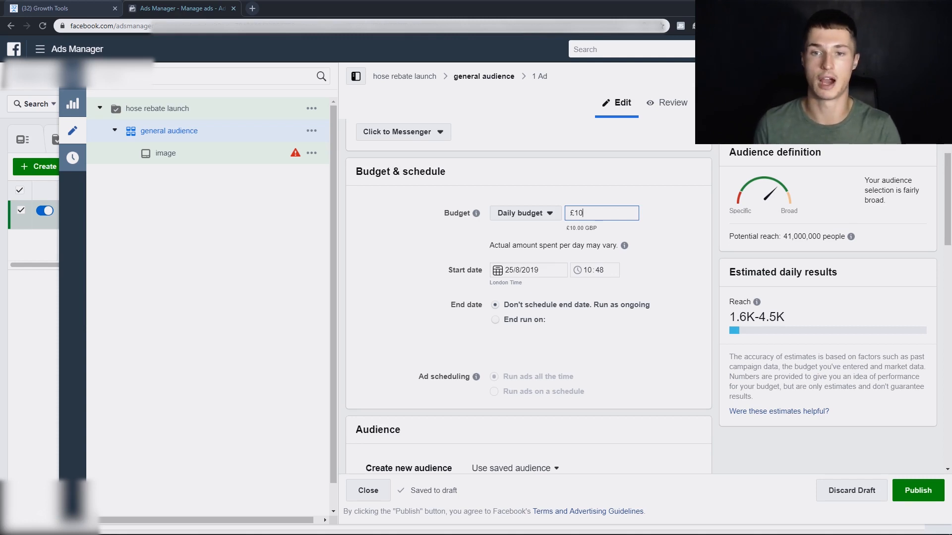
{"action": "scroll", "coordinate": [424, 240], "scroll_direction": "down", "scroll_amount": 5}
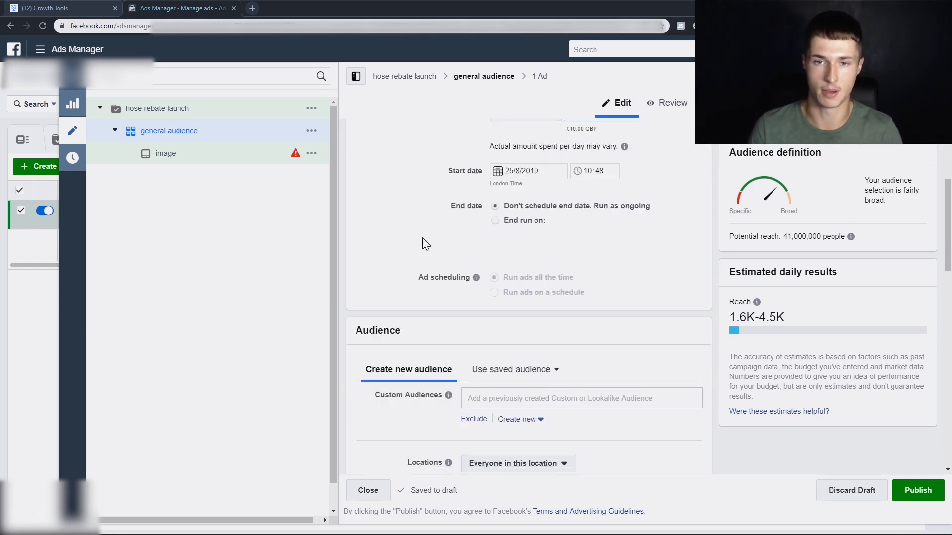
{"action": "scroll", "coordinate": [516, 187], "scroll_direction": "up", "scroll_amount": 4}
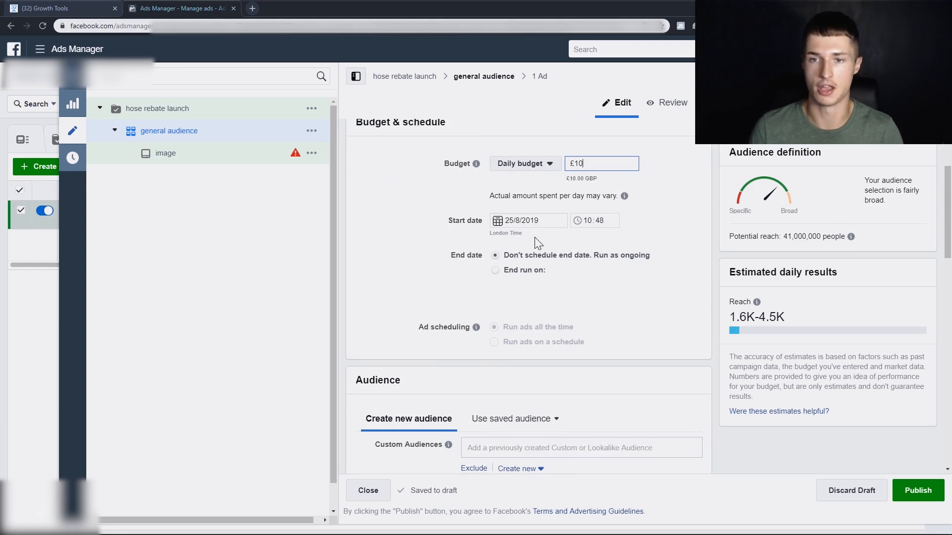
Step: Add the Gardening interest under Home and garden to the ad set's detailed targeting
{"action": "scroll", "coordinate": [475, 311], "scroll_direction": "down", "scroll_amount": 4}
{"action": "scroll", "coordinate": [506, 243], "scroll_direction": "down", "scroll_amount": 3}
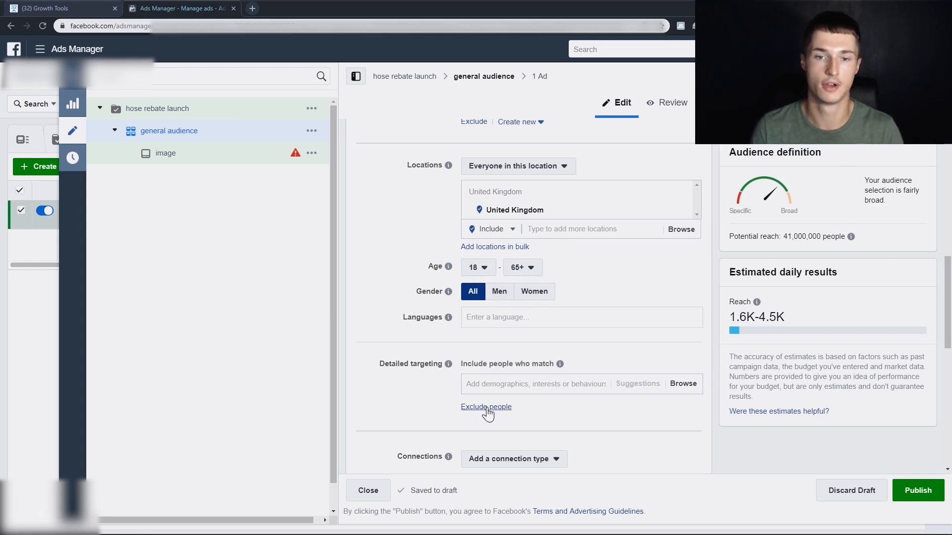
{"action": "scroll", "coordinate": [488, 413], "scroll_direction": "down", "scroll_amount": 3}
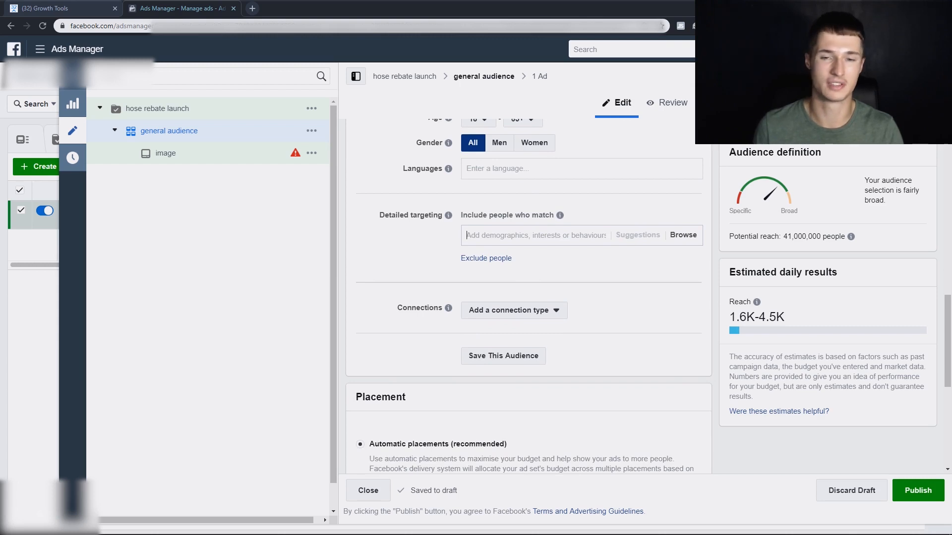
{"action": "type", "text": "gardening"}
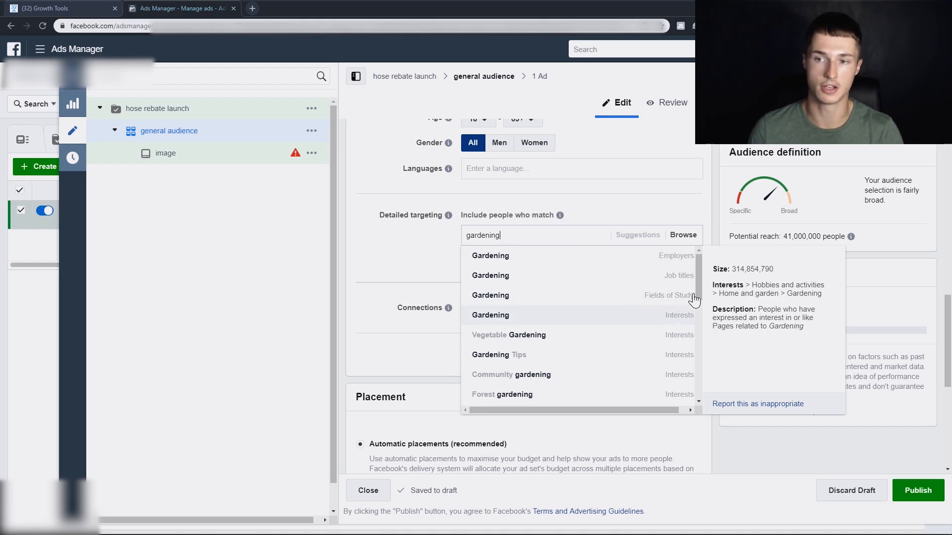
{"action": "left_click", "coordinate": [680, 313]}
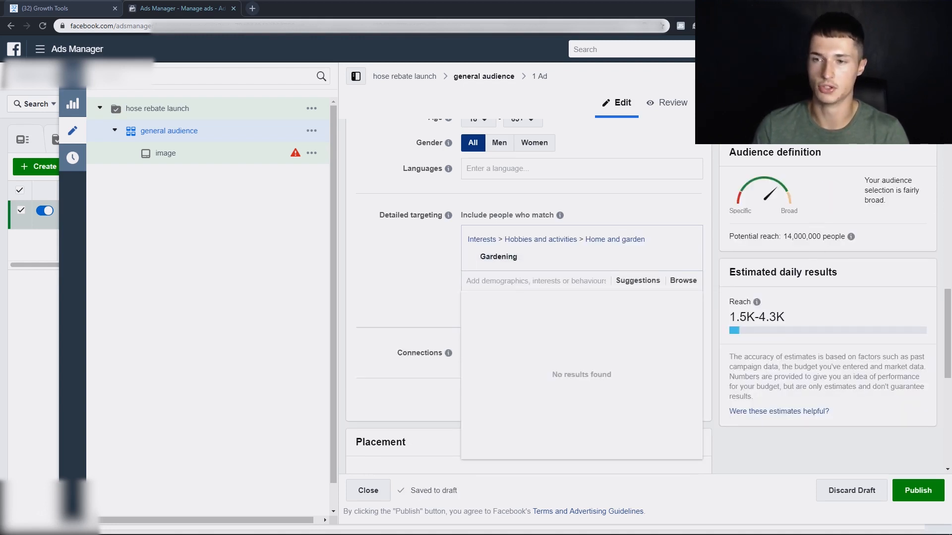
{"action": "left_click", "coordinate": [430, 263]}
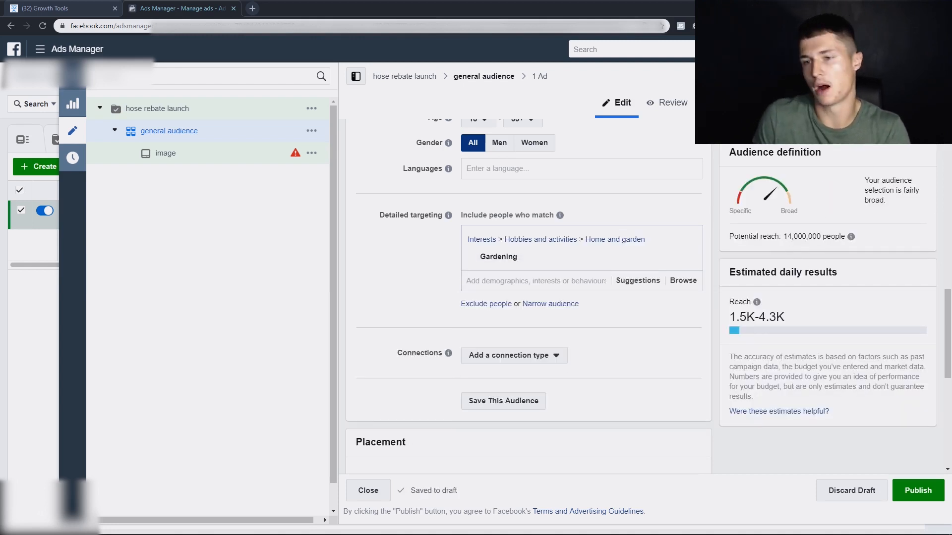
Step: Switch the ad set from automatic placements to manually edited placements
{"action": "scroll", "coordinate": [513, 286], "scroll_direction": "down", "scroll_amount": 1}
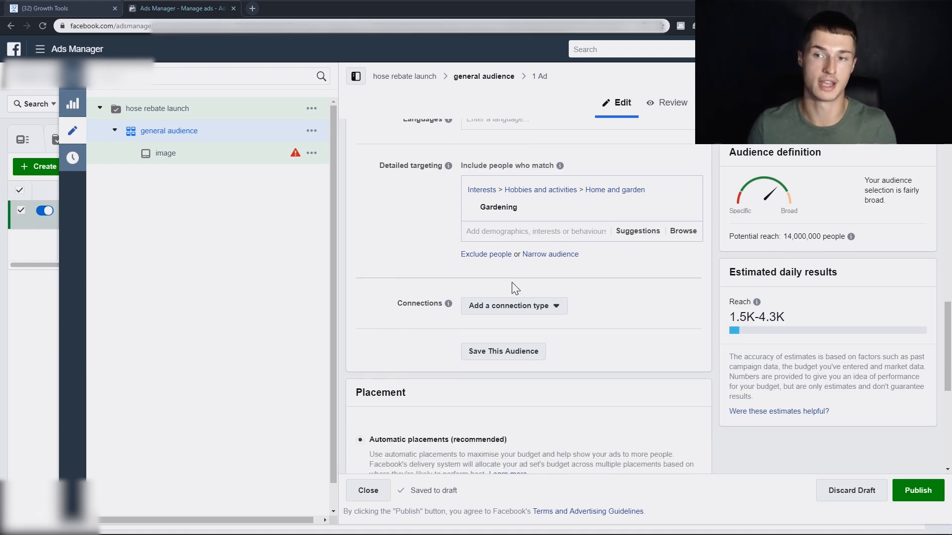
{"action": "scroll", "coordinate": [508, 273], "scroll_direction": "down", "scroll_amount": 2}
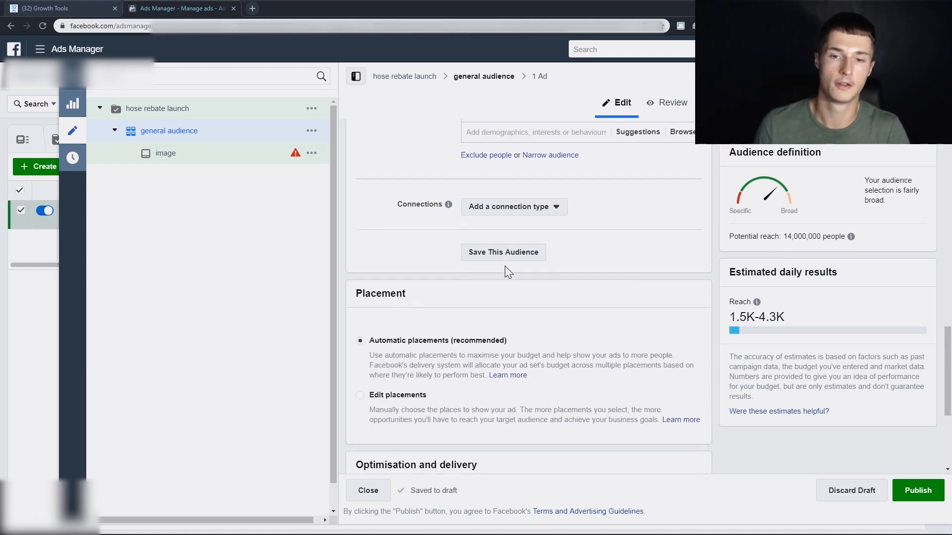
{"action": "scroll", "coordinate": [508, 273], "scroll_direction": "down", "scroll_amount": 2}
{"action": "left_click", "coordinate": [392, 296]}
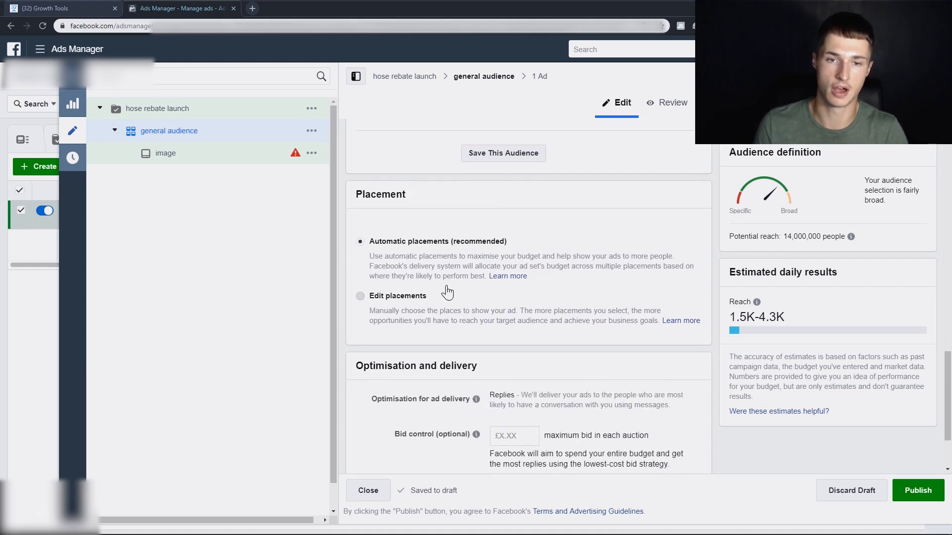
Step: Limit the placements to Facebook News Feed and Messenger inbox by deselecting Instagram feed, Facebook Marketplace and all Stories
{"action": "scroll", "coordinate": [552, 294], "scroll_direction": "down", "scroll_amount": 4}
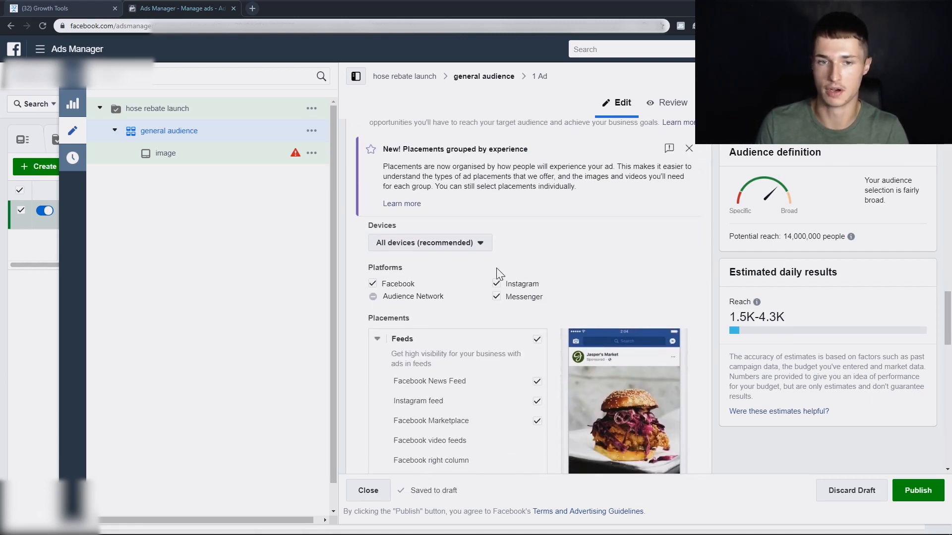
{"action": "scroll", "coordinate": [497, 322], "scroll_direction": "down", "scroll_amount": 2}
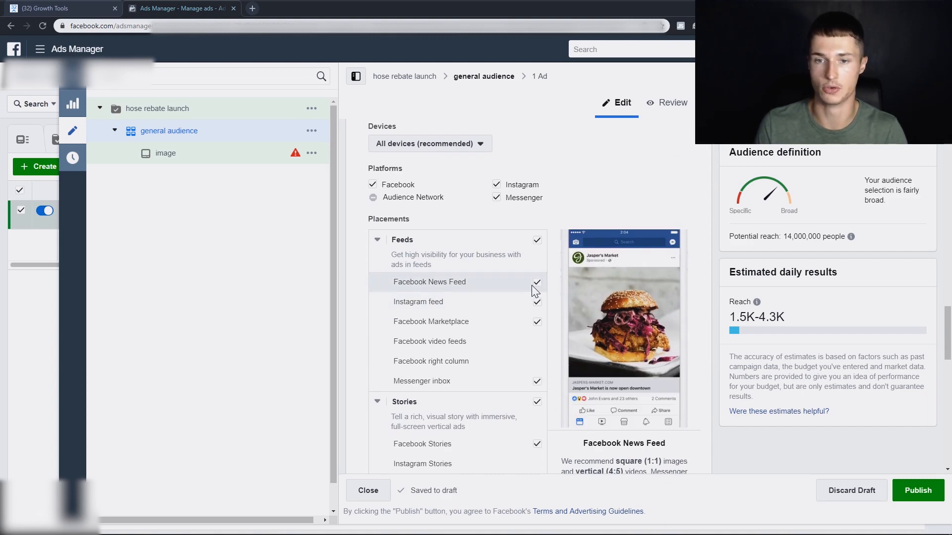
{"action": "left_click", "coordinate": [537, 306]}
{"action": "left_click", "coordinate": [538, 323]}
{"action": "left_click", "coordinate": [538, 383]}
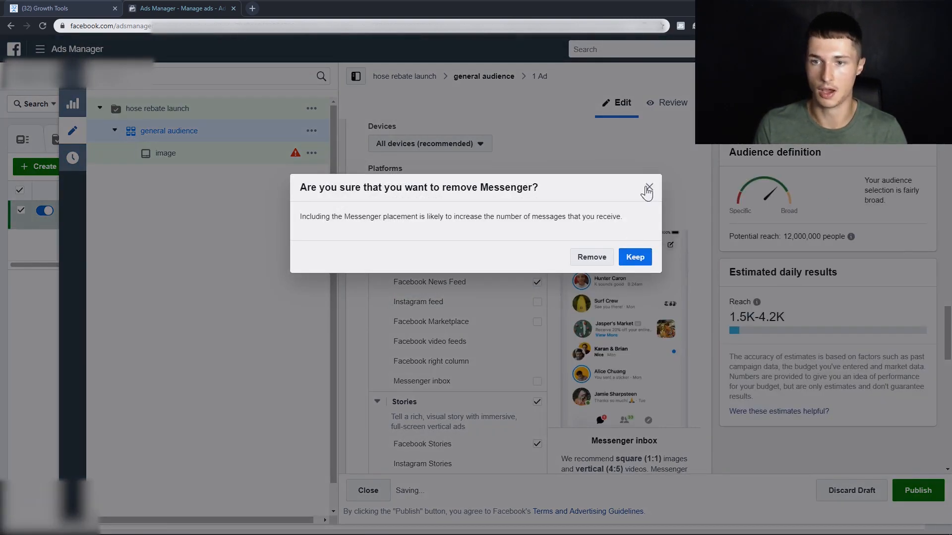
{"action": "left_click", "coordinate": [648, 187]}
{"action": "scroll", "coordinate": [609, 253], "scroll_direction": "down", "scroll_amount": 2}
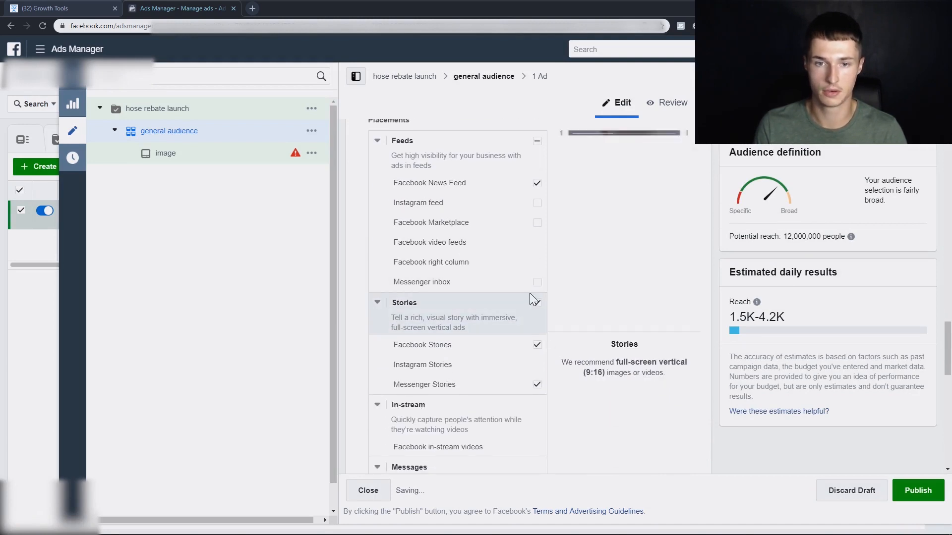
{"action": "left_click", "coordinate": [537, 283]}
{"action": "left_click", "coordinate": [537, 304]}
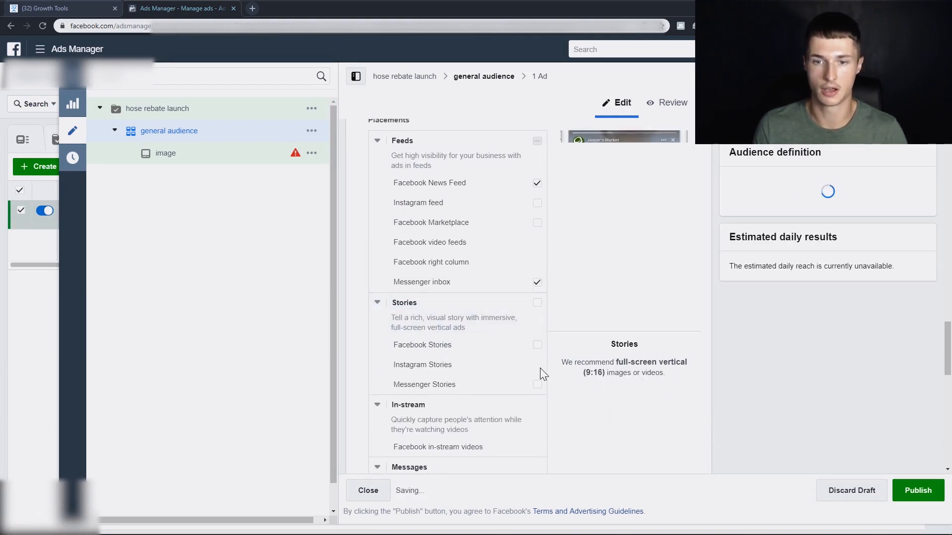
Step: Restrict ad delivery on mobile devices to people connected to Wi-Fi
{"action": "scroll", "coordinate": [518, 369], "scroll_direction": "down", "scroll_amount": 2}
{"action": "scroll", "coordinate": [518, 369], "scroll_direction": "down", "scroll_amount": 6}
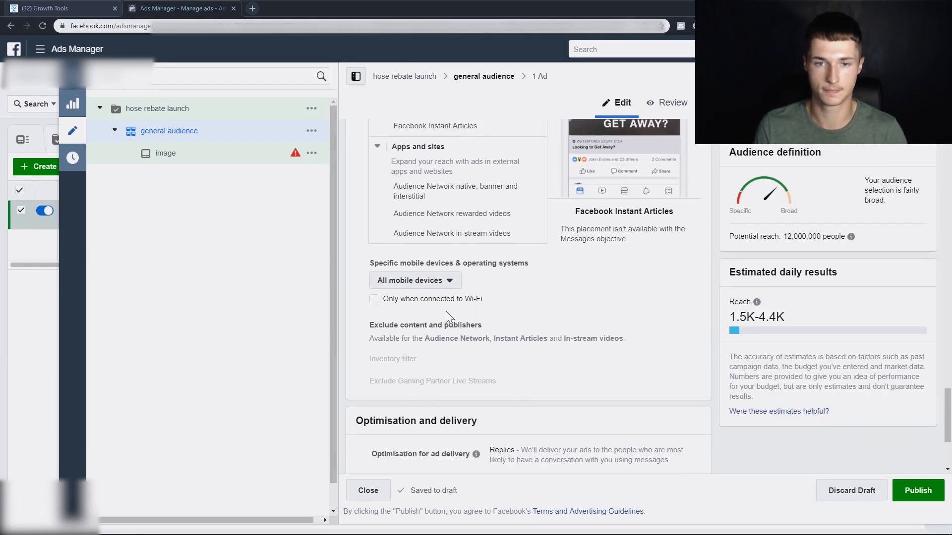
{"action": "left_click", "coordinate": [374, 299]}
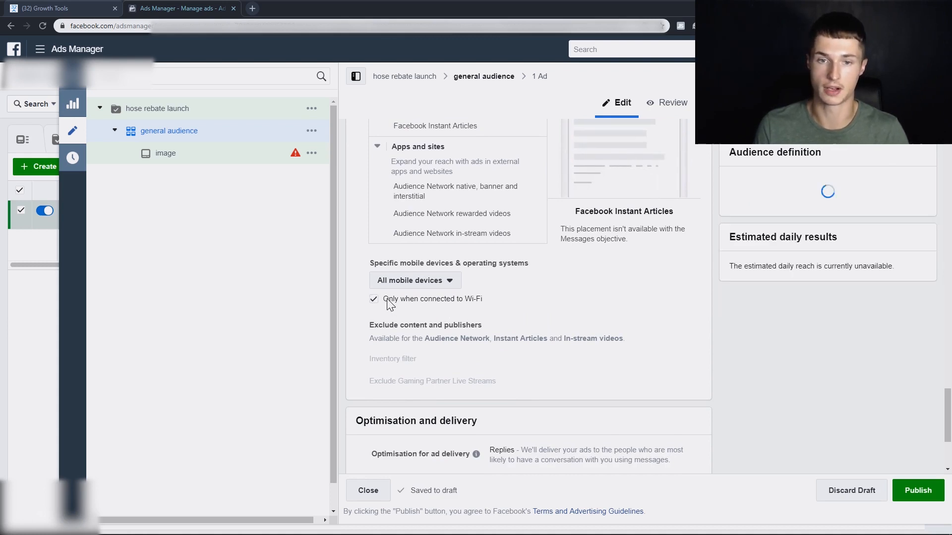
Step: Review the ad set's optimisation and delivery, placement and audience settings
{"action": "scroll", "coordinate": [558, 305], "scroll_direction": "down", "scroll_amount": 3}
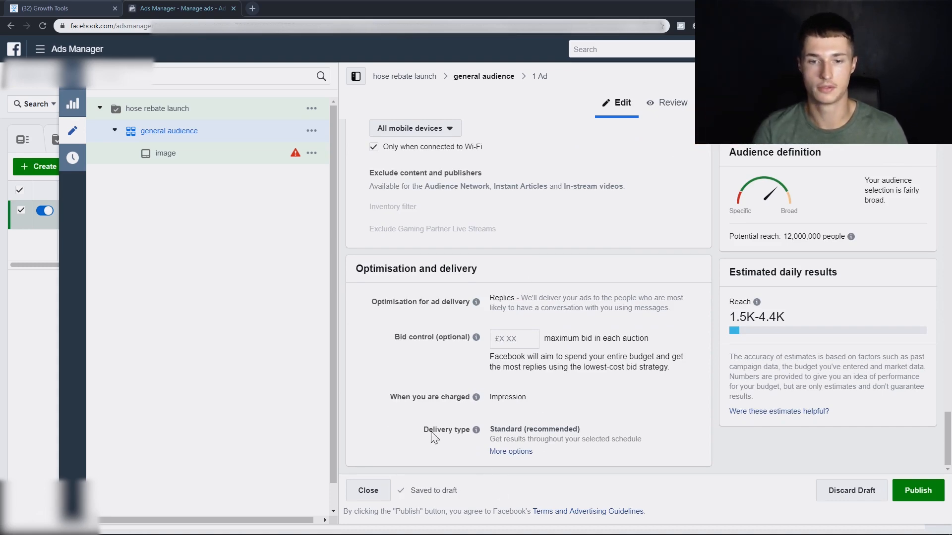
{"action": "mouse_move", "coordinate": [515, 426]}
{"action": "scroll", "coordinate": [511, 391], "scroll_direction": "up", "scroll_amount": 10}
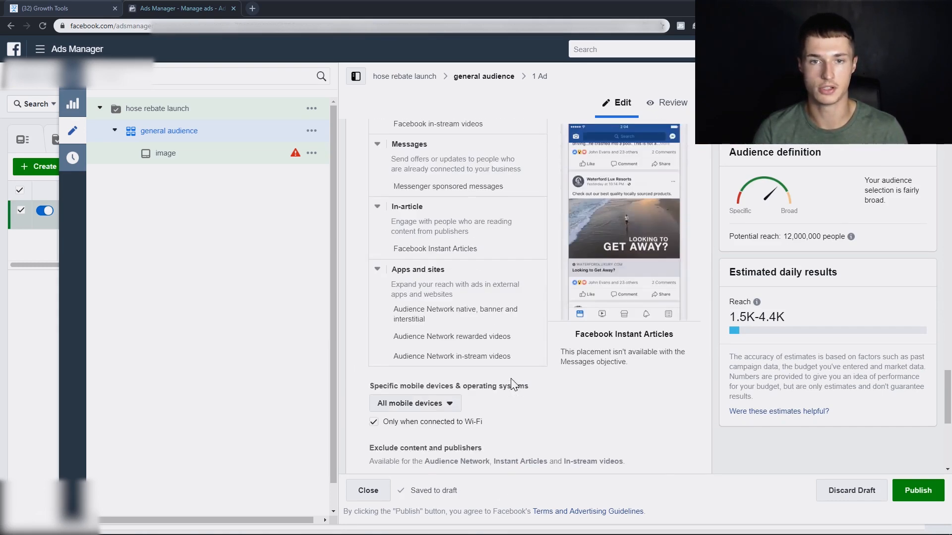
{"action": "scroll", "coordinate": [499, 394], "scroll_direction": "up", "scroll_amount": 15}
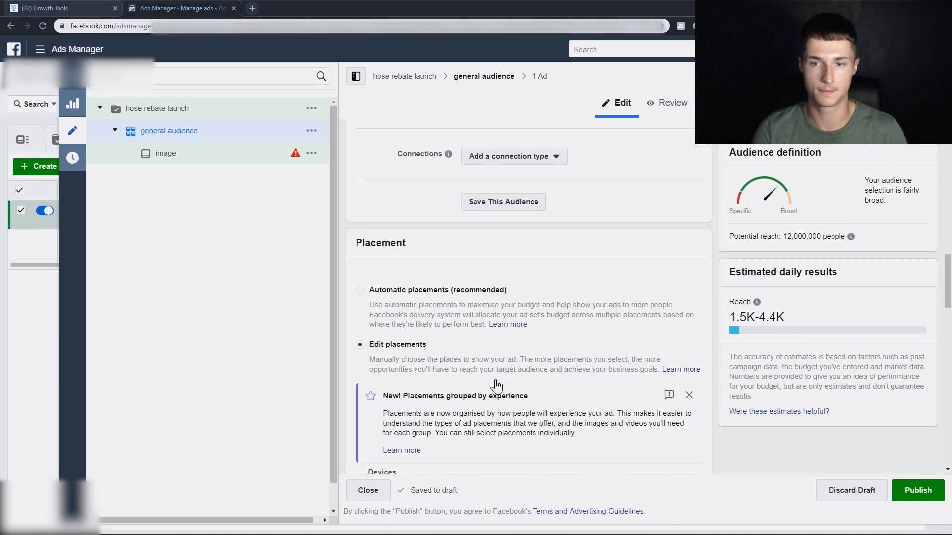
{"action": "left_click", "coordinate": [936, 412]}
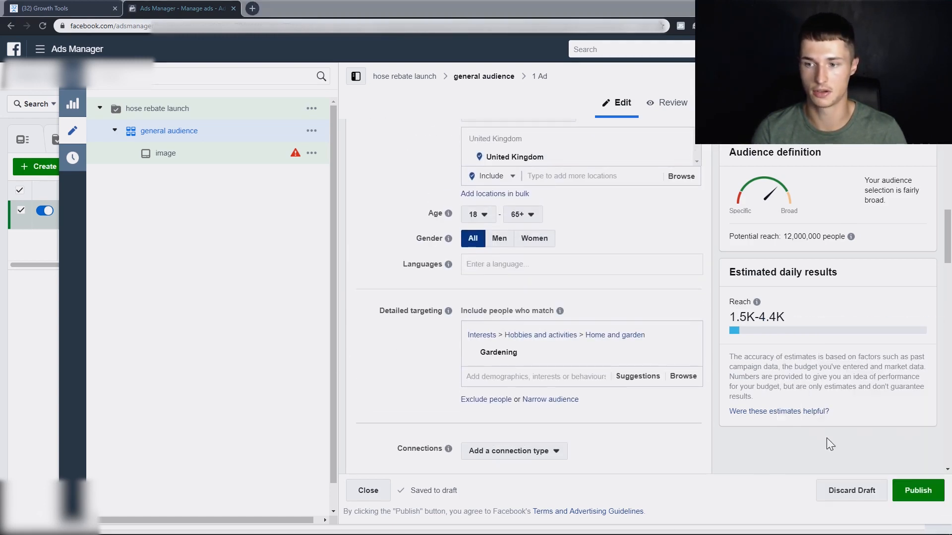
{"action": "scroll", "coordinate": [445, 342], "scroll_direction": "up", "scroll_amount": 1}
{"action": "scroll", "coordinate": [444, 347], "scroll_direction": "up", "scroll_amount": 3}
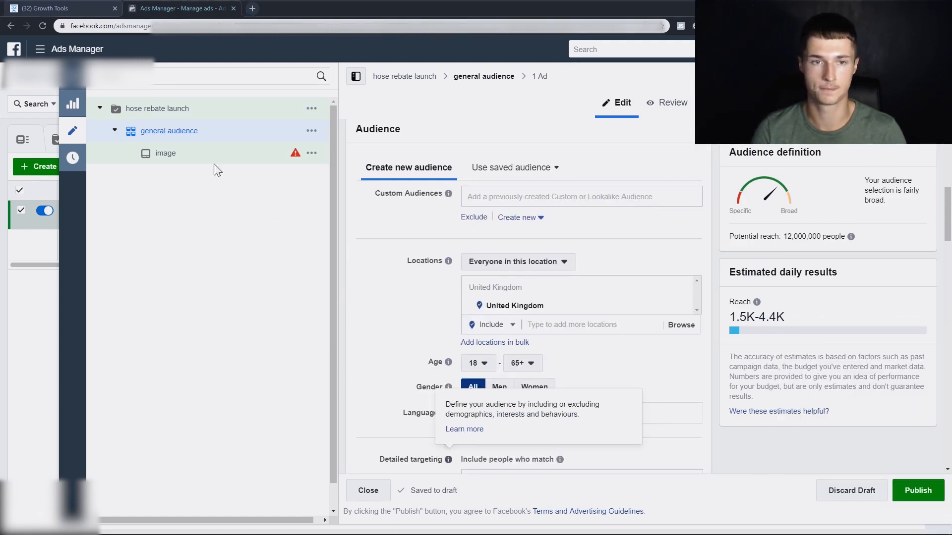
Step: Add the account image HOSE.jpg as the media of the image ad in the general audience ad set
{"action": "left_click", "coordinate": [164, 162]}
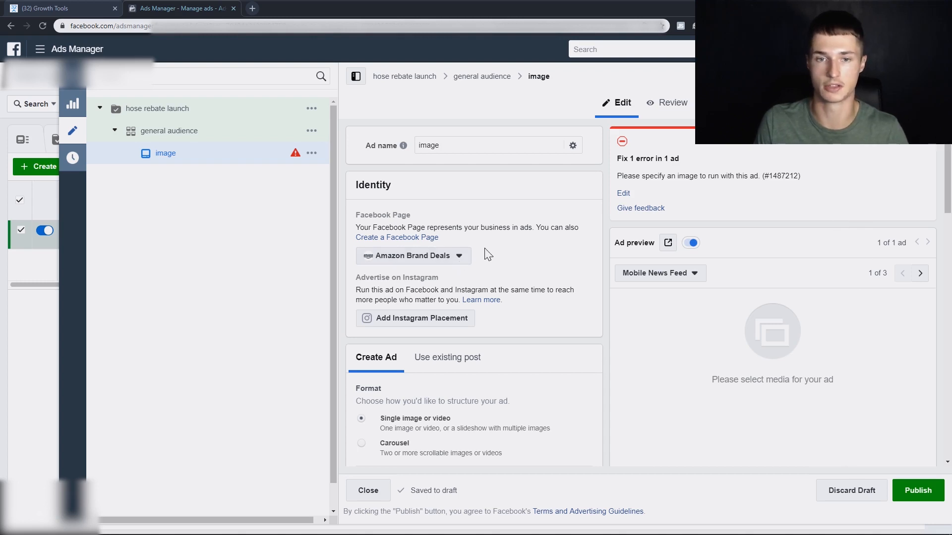
{"action": "scroll", "coordinate": [459, 255], "scroll_direction": "down", "scroll_amount": 4}
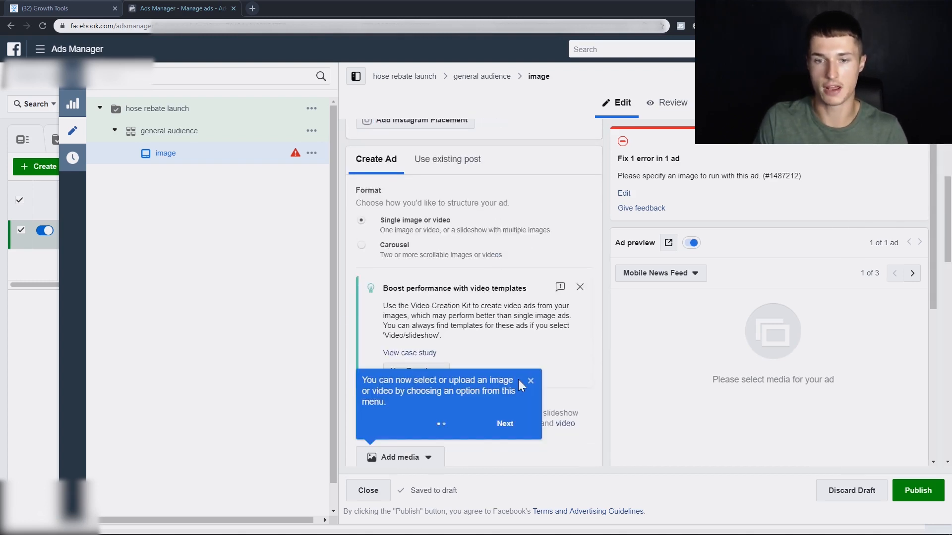
{"action": "left_click", "coordinate": [531, 383]}
{"action": "scroll", "coordinate": [452, 328], "scroll_direction": "down", "scroll_amount": 3}
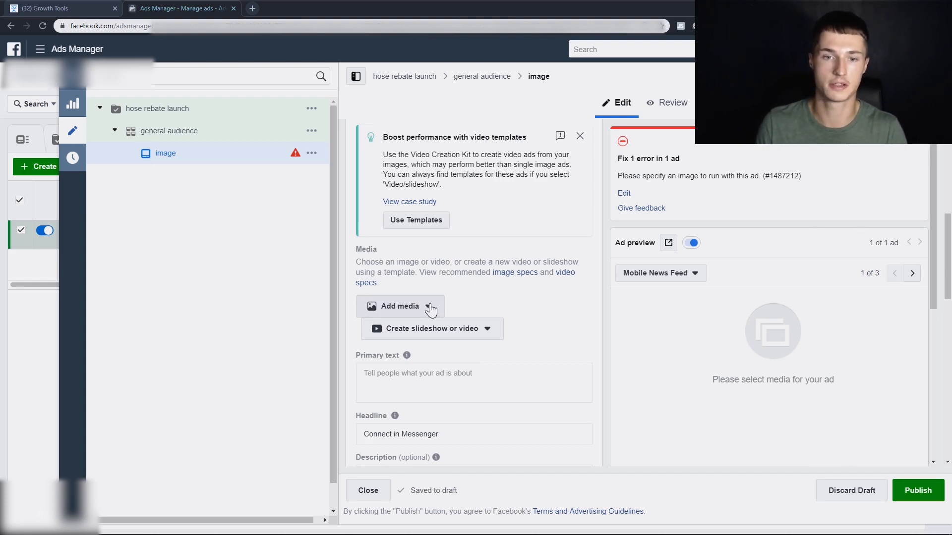
{"action": "left_click", "coordinate": [428, 309]}
{"action": "left_click", "coordinate": [397, 330]}
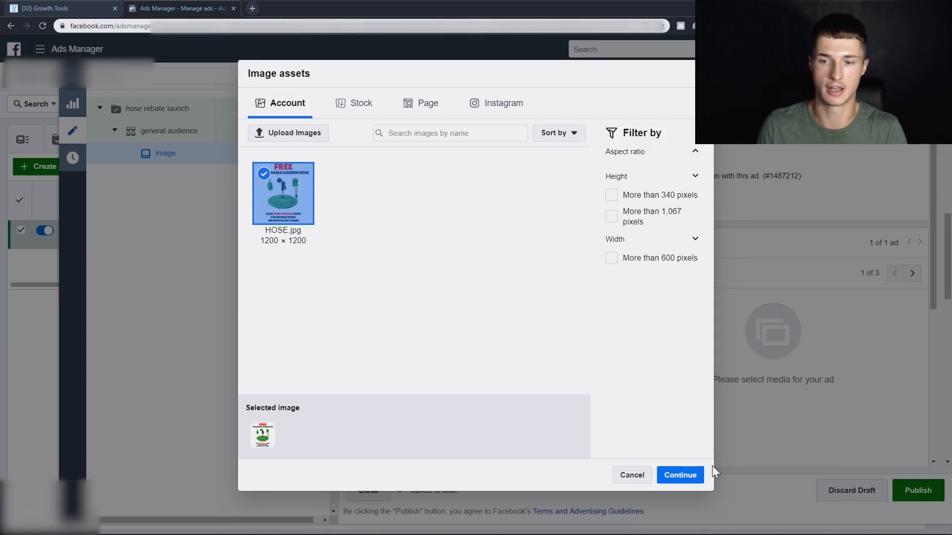
{"action": "left_click", "coordinate": [678, 475]}
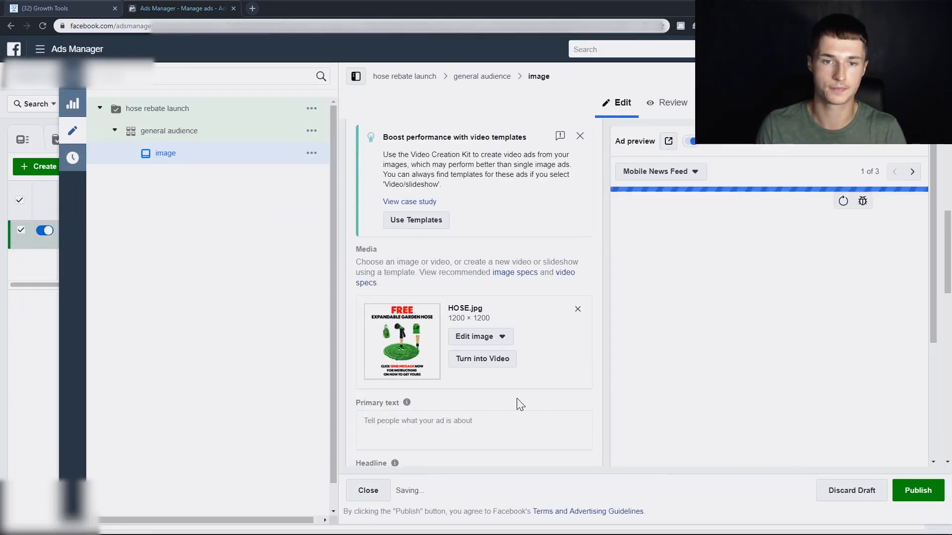
Step: Set the ad's primary text to "Get your free Garden Hose TODAY!"
{"action": "scroll", "coordinate": [793, 255], "scroll_direction": "down", "scroll_amount": 2}
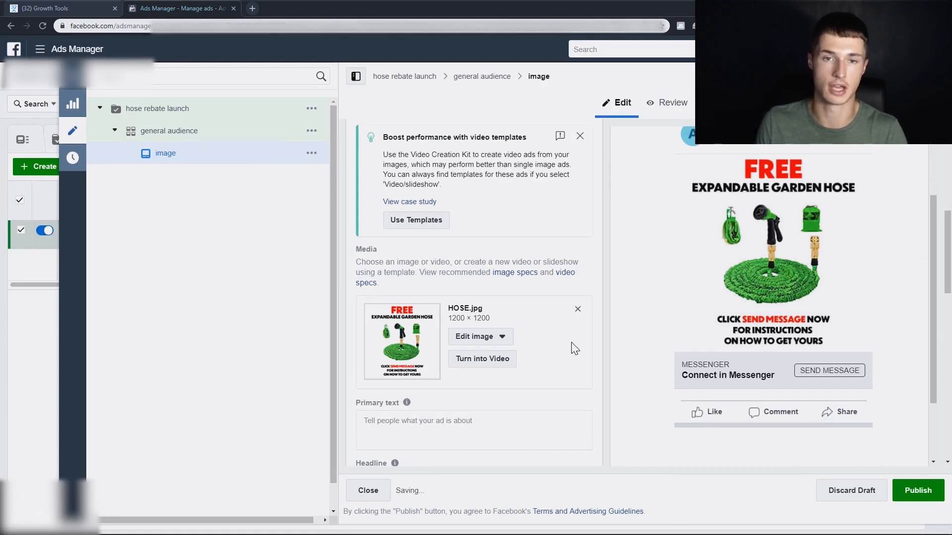
{"action": "scroll", "coordinate": [495, 392], "scroll_direction": "down", "scroll_amount": 3}
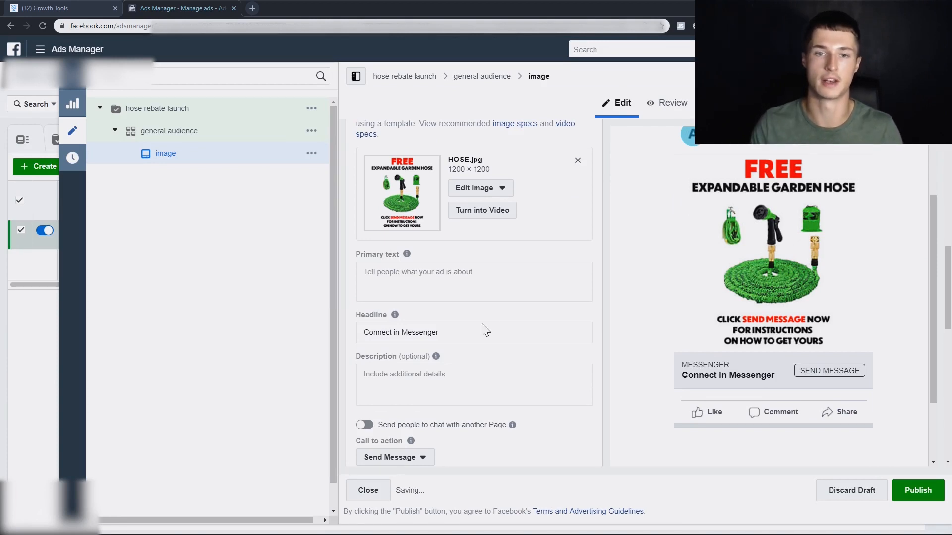
{"action": "scroll", "coordinate": [492, 326], "scroll_direction": "up", "scroll_amount": 5}
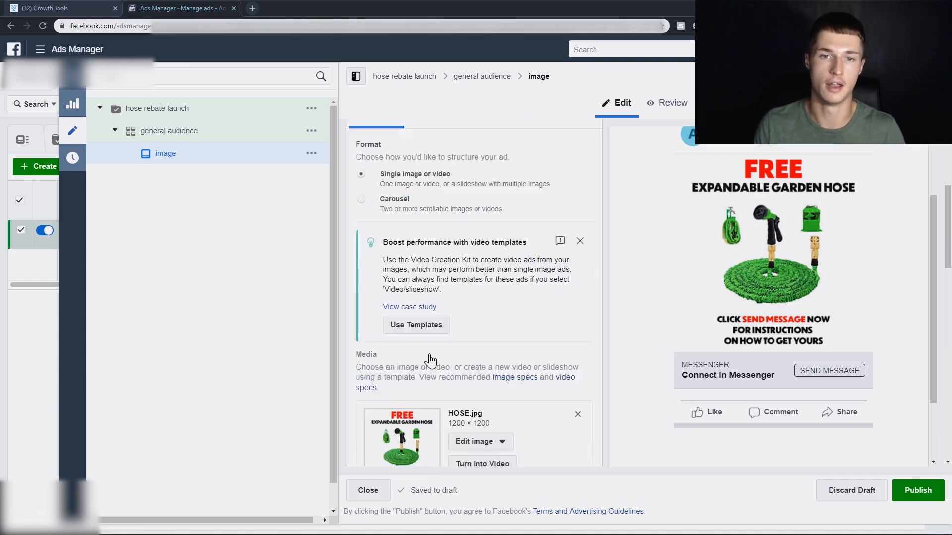
{"action": "scroll", "coordinate": [492, 325], "scroll_direction": "down", "scroll_amount": 4}
{"action": "left_click", "coordinate": [476, 334]}
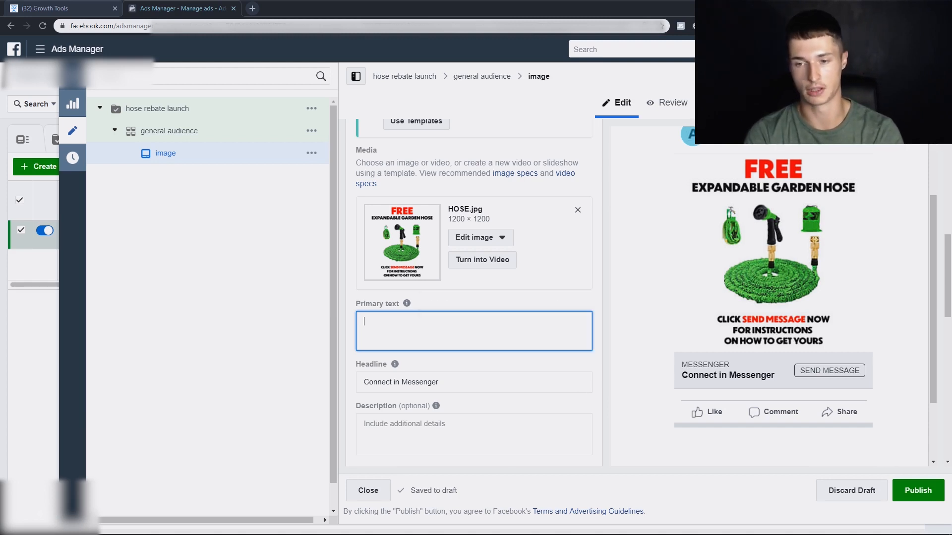
{"action": "type", "text": "Get your f"}
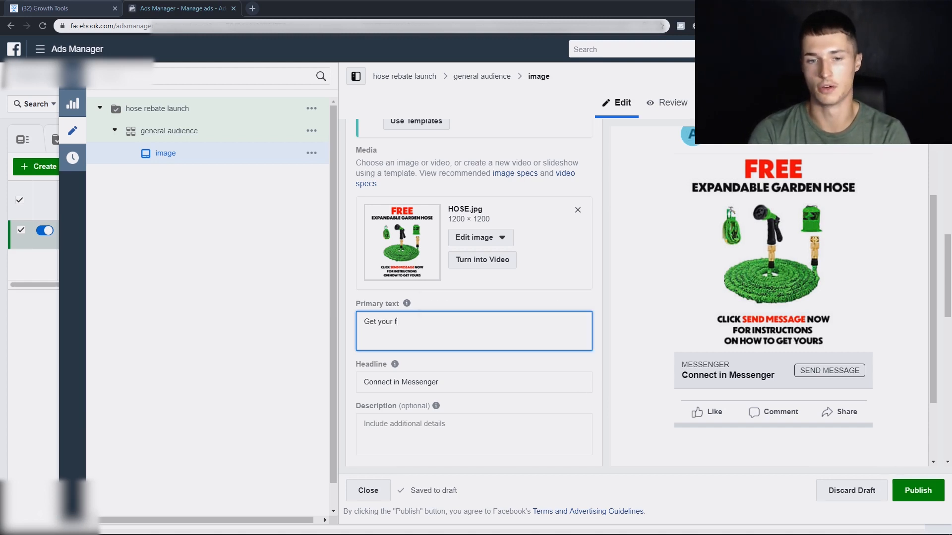
{"action": "type", "text": "ree Gardern"}
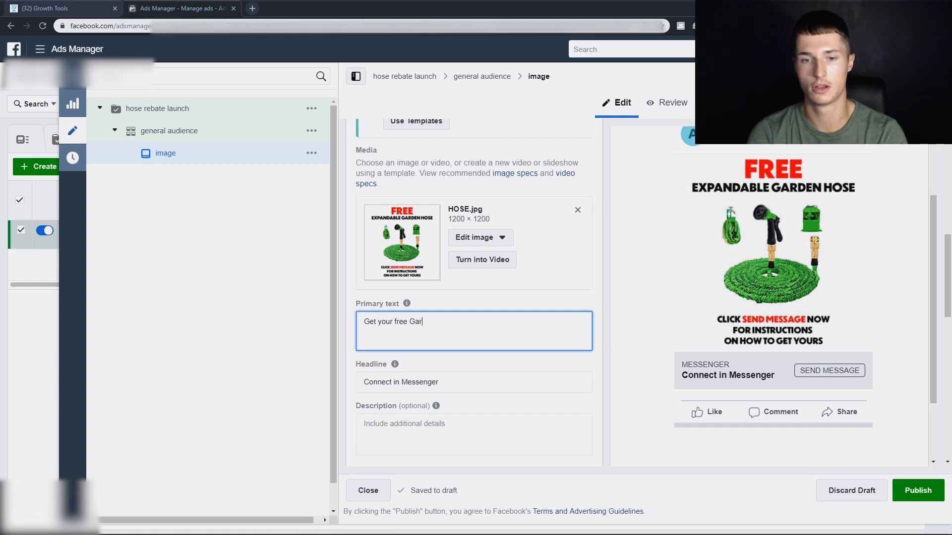
{"action": "key", "text": "BackSpace"}
{"action": "key", "text": "BackSpace"}
{"action": "key", "text": "BackSpace"}
{"action": "type", "text": "n H"}
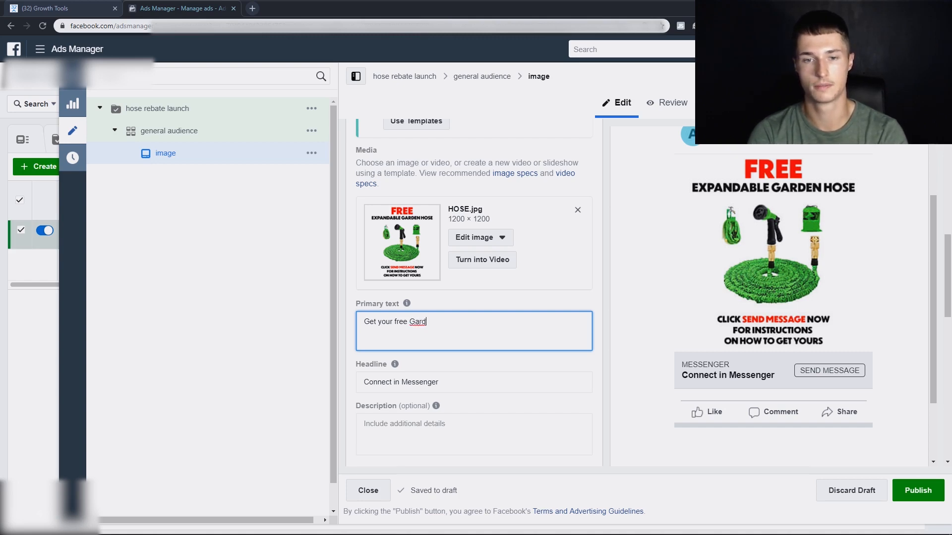
{"action": "type", "text": "ose TODAY!"}
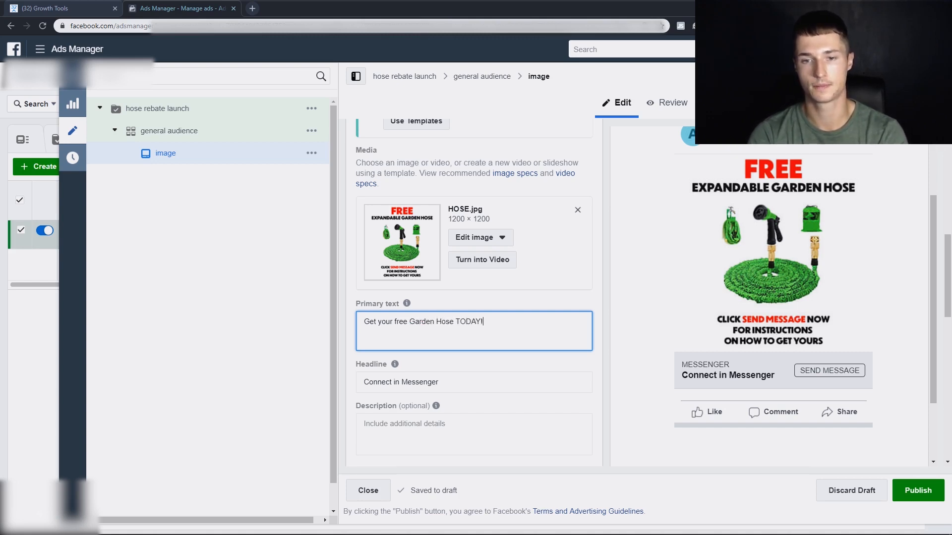
{"action": "left_click", "coordinate": [524, 399]}
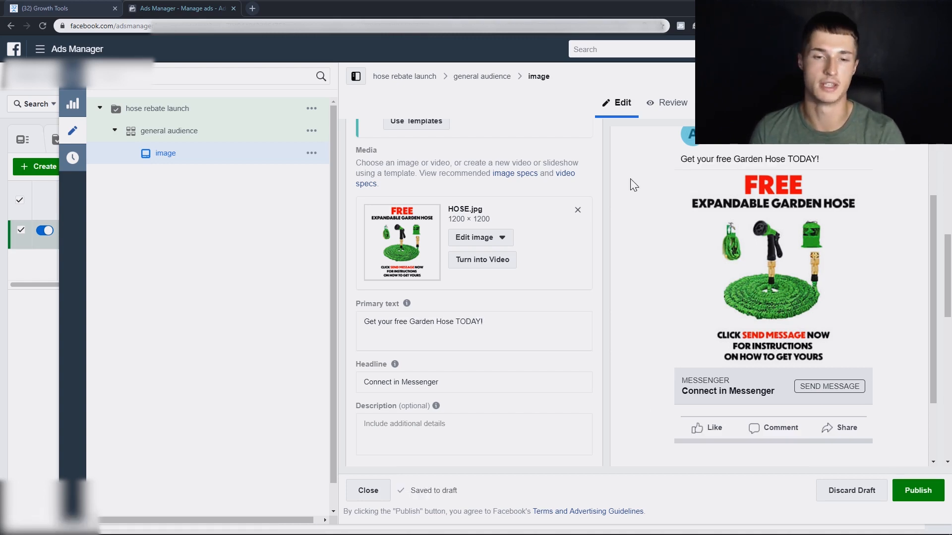
Step: Replace the ad's headline with "Ends Sunday"
{"action": "scroll", "coordinate": [474, 292], "scroll_direction": "down", "scroll_amount": 2}
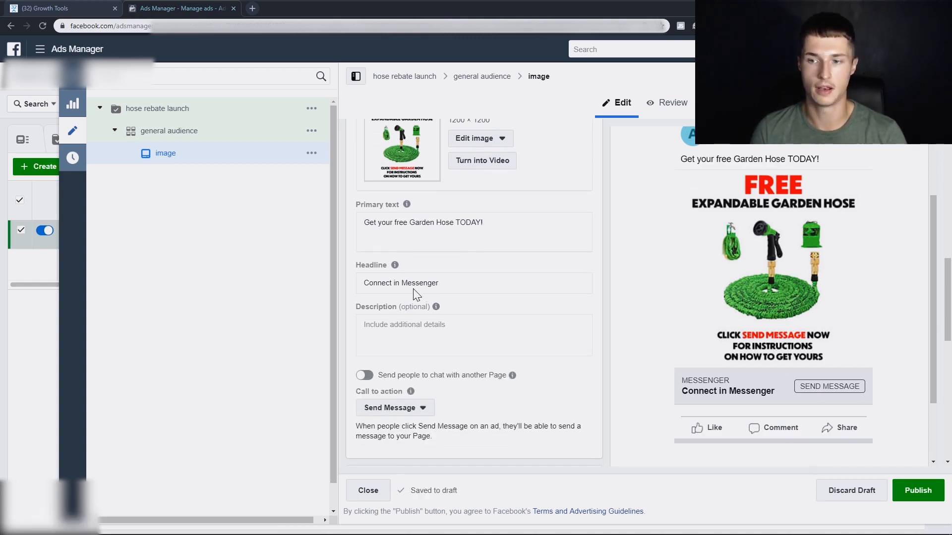
{"action": "left_click_drag", "start_coordinate": [467, 291], "coordinate": [158, 286]}
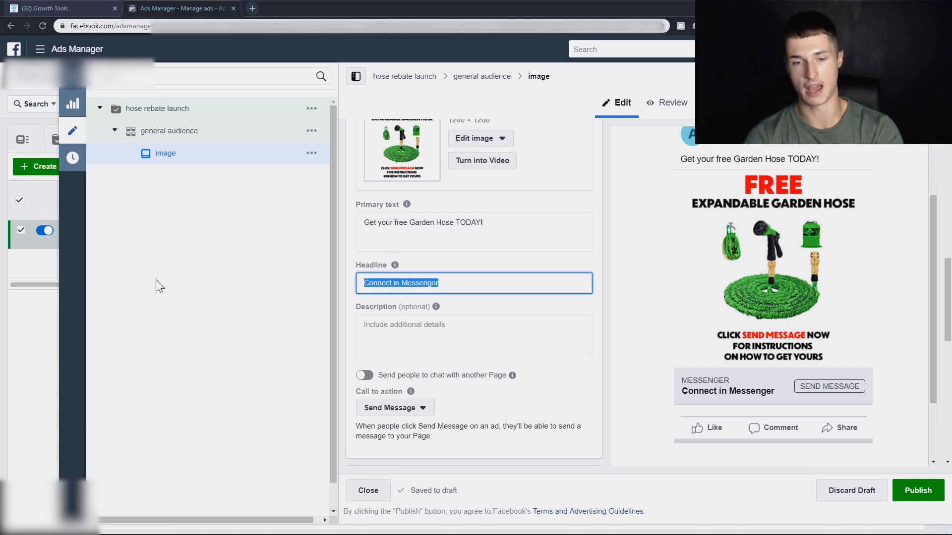
{"action": "type", "text": "Ends Sunday"}
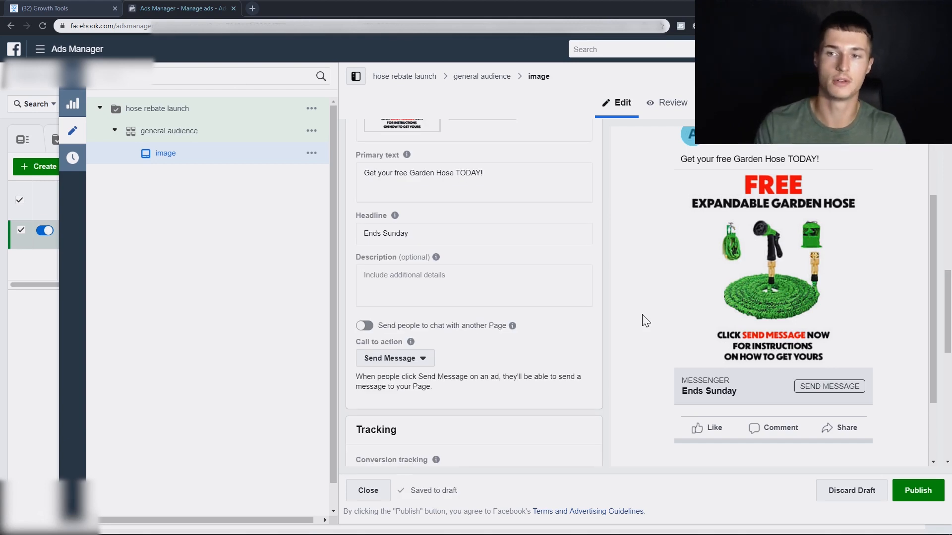
Step: Choose a custom welcome message in the ad's Messenger setup and start creating it in the JSON editor
{"action": "scroll", "coordinate": [629, 355], "scroll_direction": "up", "scroll_amount": 3}
{"action": "scroll", "coordinate": [628, 370], "scroll_direction": "down", "scroll_amount": 5}
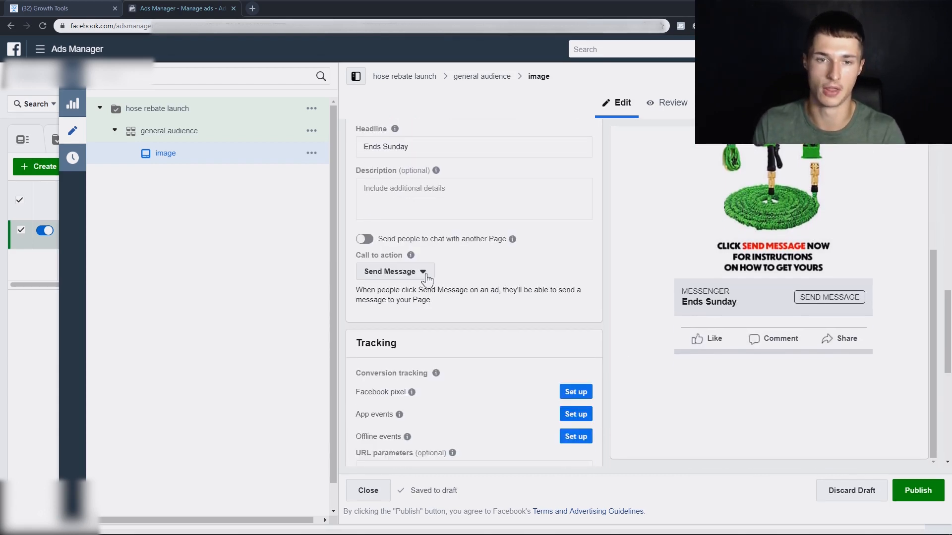
{"action": "scroll", "coordinate": [417, 278], "scroll_direction": "down", "scroll_amount": 6}
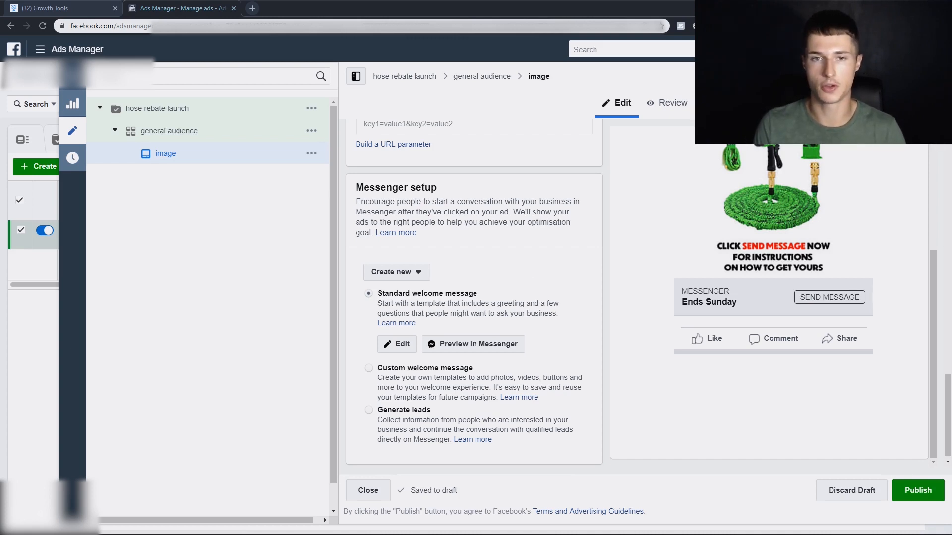
{"action": "scroll", "coordinate": [404, 406], "scroll_direction": "down", "scroll_amount": 1}
{"action": "left_click", "coordinate": [415, 367]}
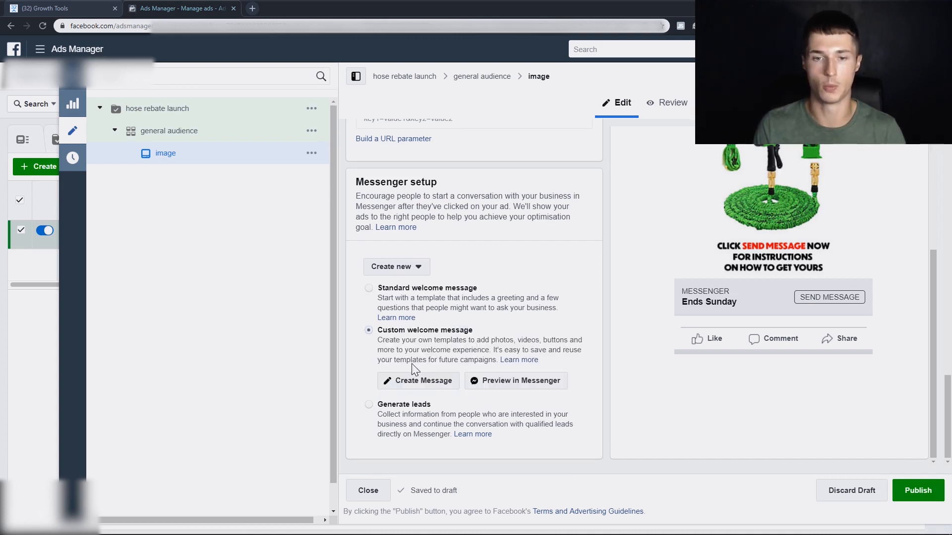
{"action": "left_click", "coordinate": [420, 382]}
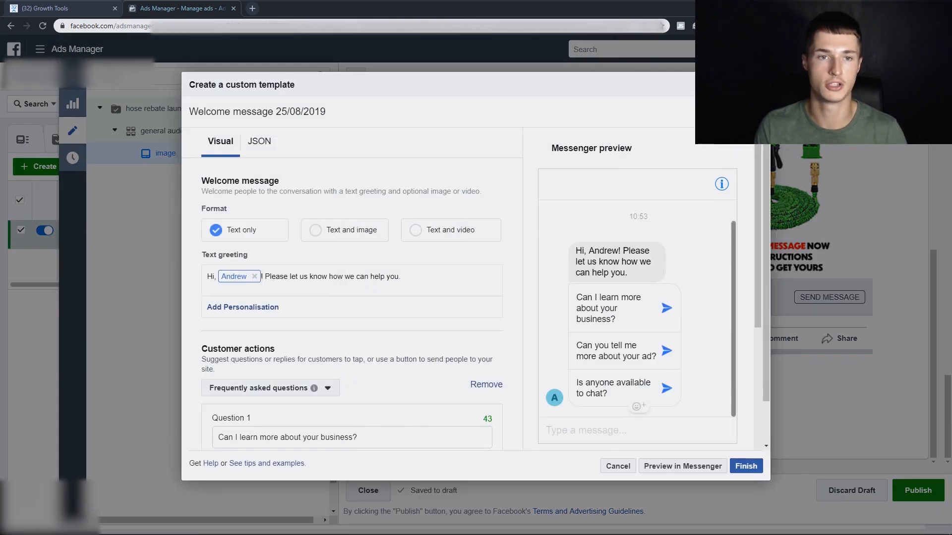
{"action": "left_click", "coordinate": [257, 144]}
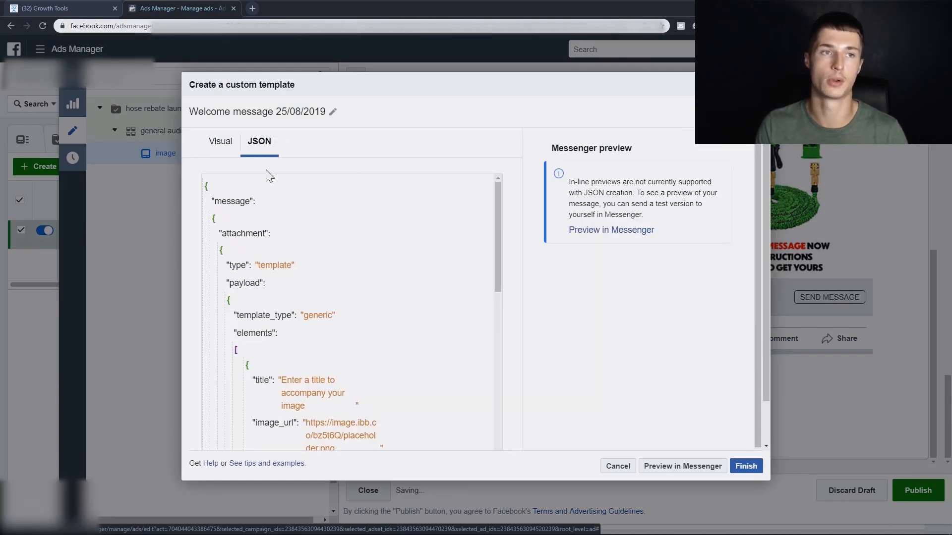
Step: Switch to ManyChat, copy the Facebook Ads JSON code of Growth Tool #10 and return to Ads Manager
{"action": "left_click", "coordinate": [44, 8]}
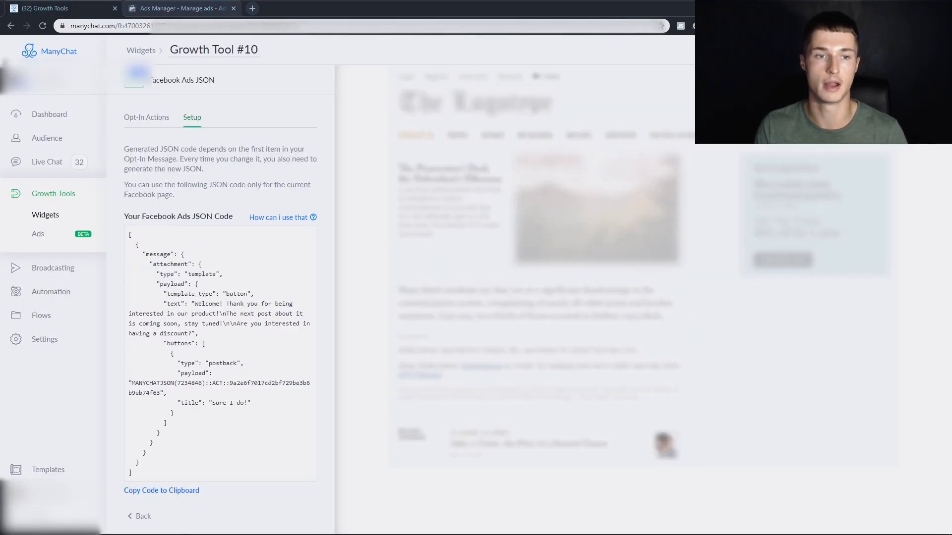
{"action": "left_click", "coordinate": [165, 490]}
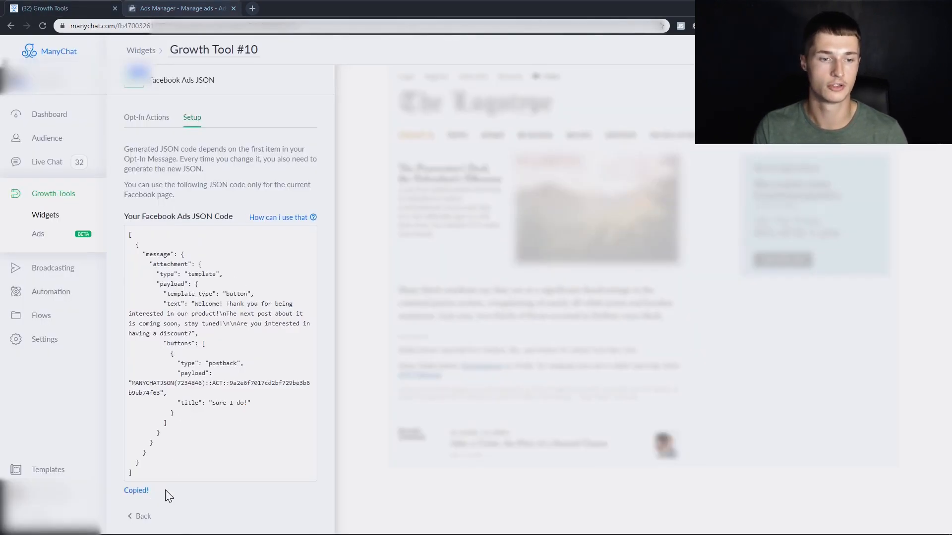
{"action": "left_click", "coordinate": [203, 8]}
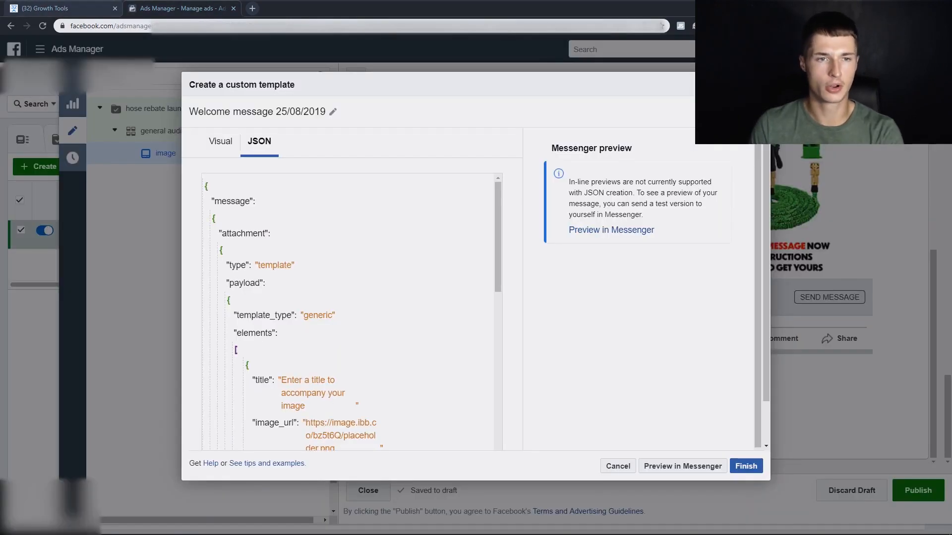
Step: Replace the entire default JSON of the welcome message template with the copied ManyChat code and finish the template
{"action": "left_click", "coordinate": [214, 183]}
{"action": "key", "text": "ctrl+a"}
{"action": "key", "text": "ctrl+v"}
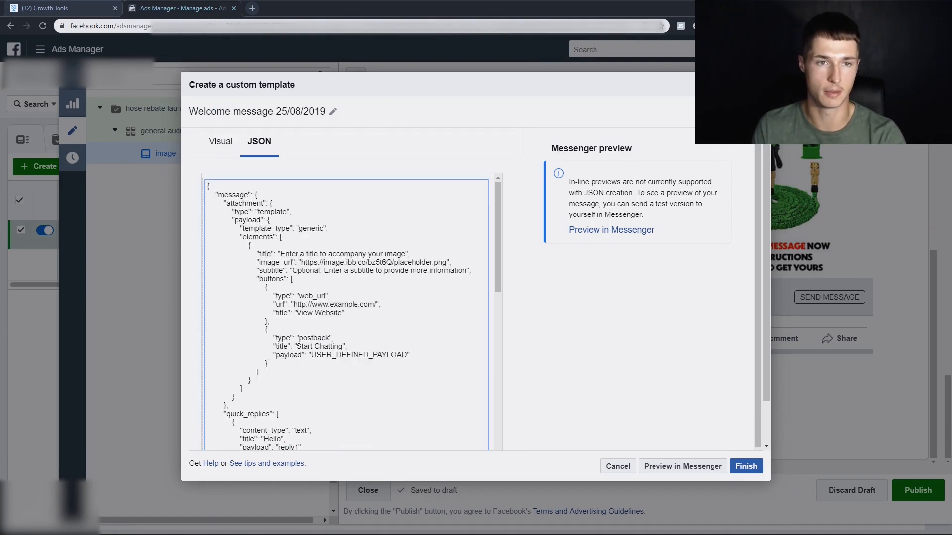
{"action": "scroll", "coordinate": [347, 312], "scroll_direction": "down", "scroll_amount": 6}
{"action": "scroll", "coordinate": [347, 312], "scroll_direction": "up", "scroll_amount": 6}
{"action": "key", "text": "ctrl+a"}
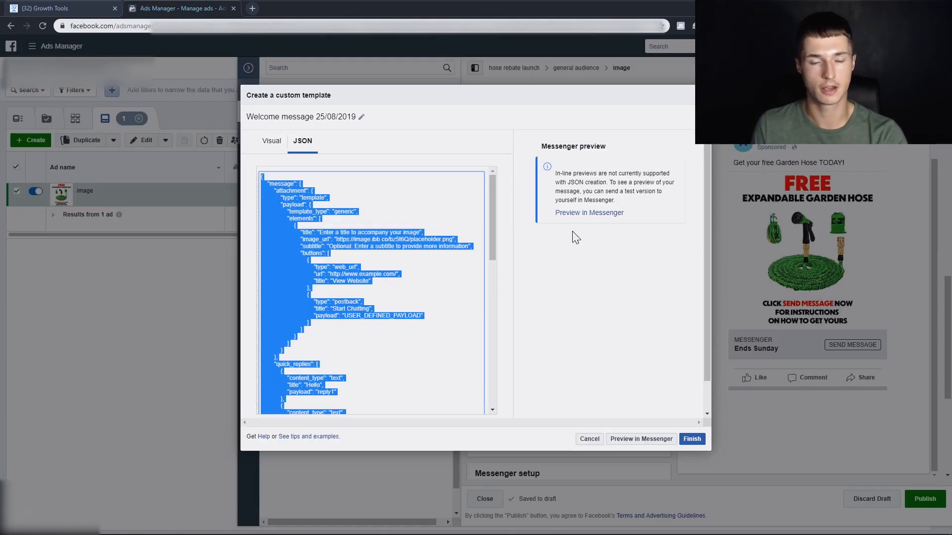
{"action": "key", "text": "ctrl+v"}
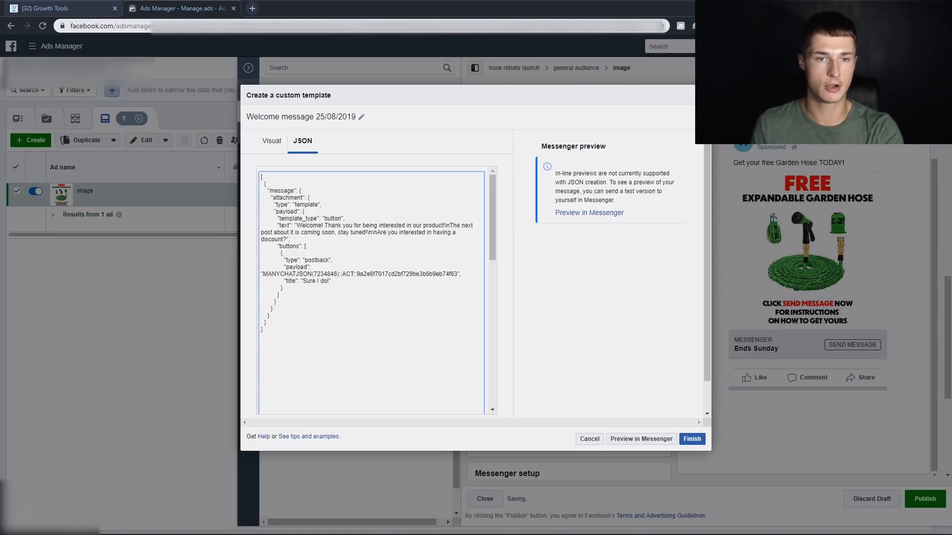
{"action": "left_click", "coordinate": [687, 445]}
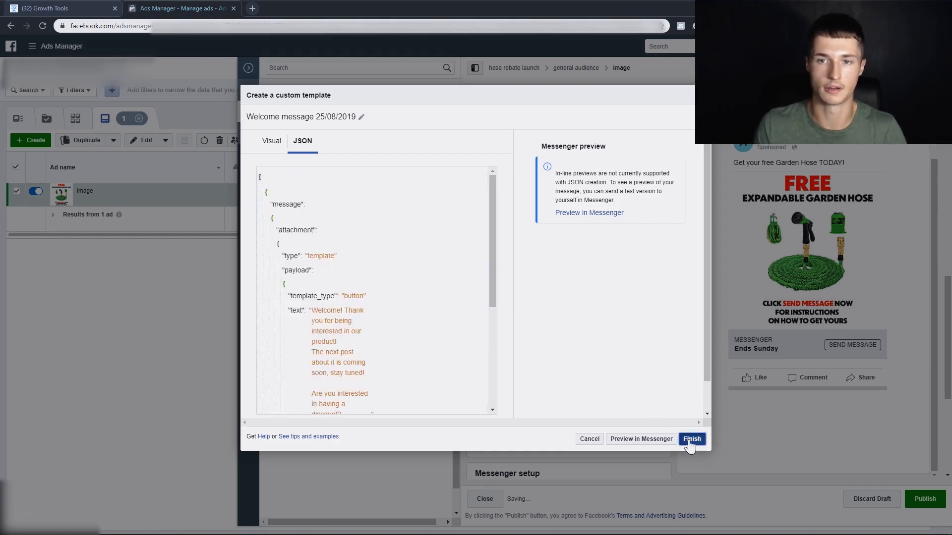
Step: Send the ad's on-device preview as a notification to Facebook
{"action": "left_click", "coordinate": [580, 237]}
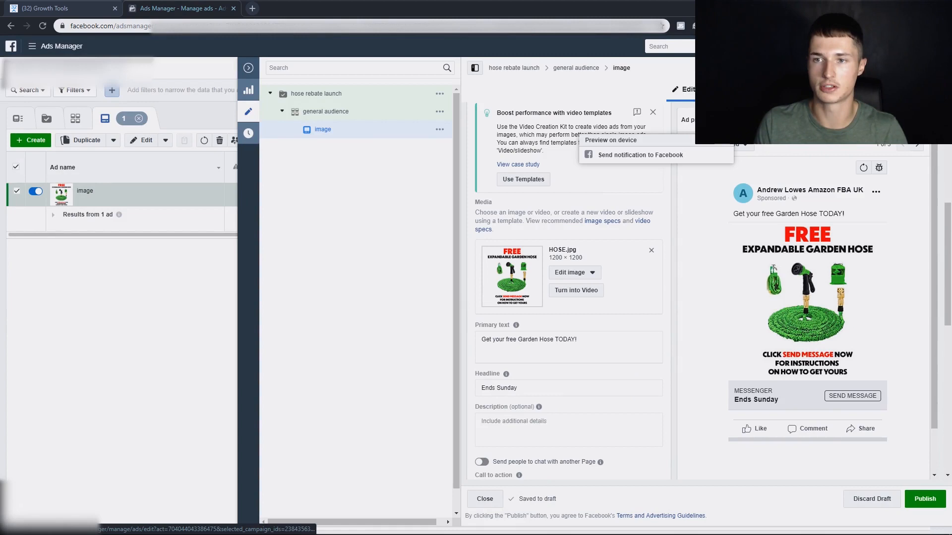
{"action": "left_click", "coordinate": [657, 157]}
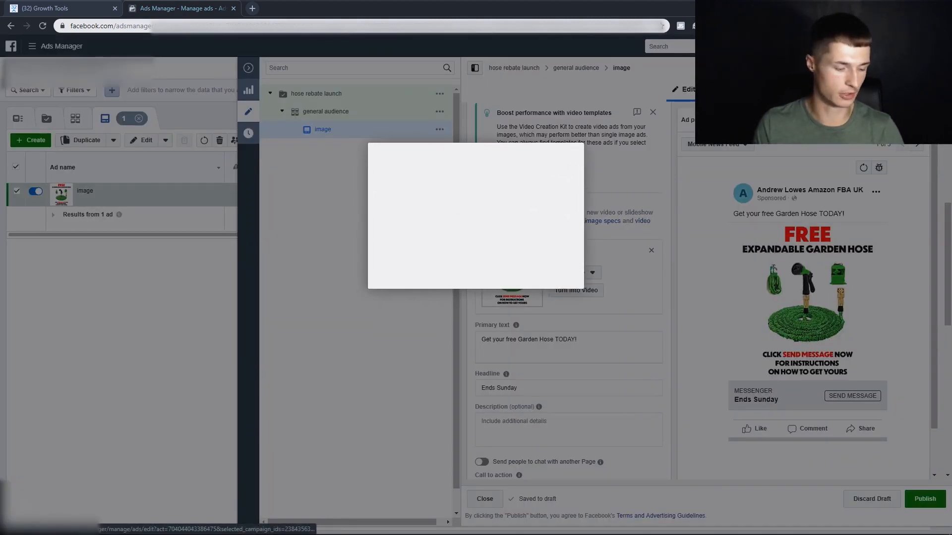